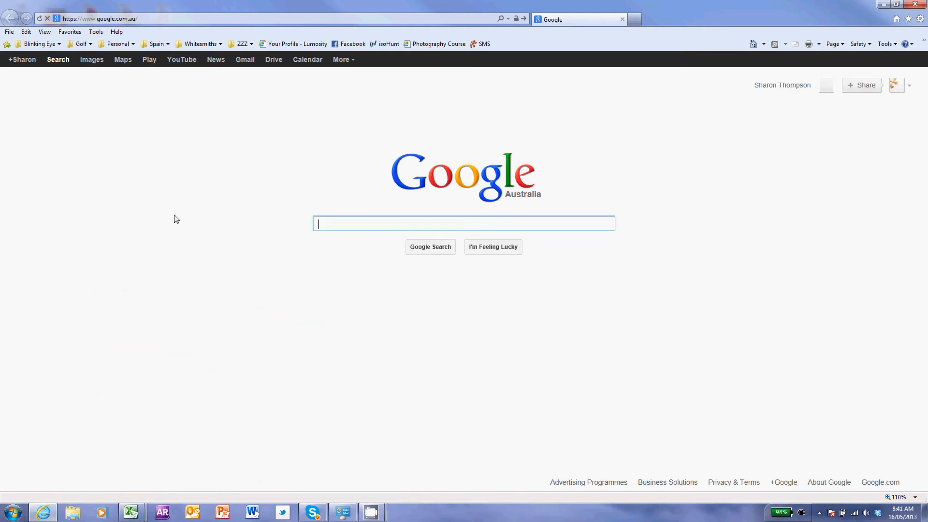
# Search Google for 'icloud control panel pc' using the autocomplete suggestion.
pyautogui.write('clou')
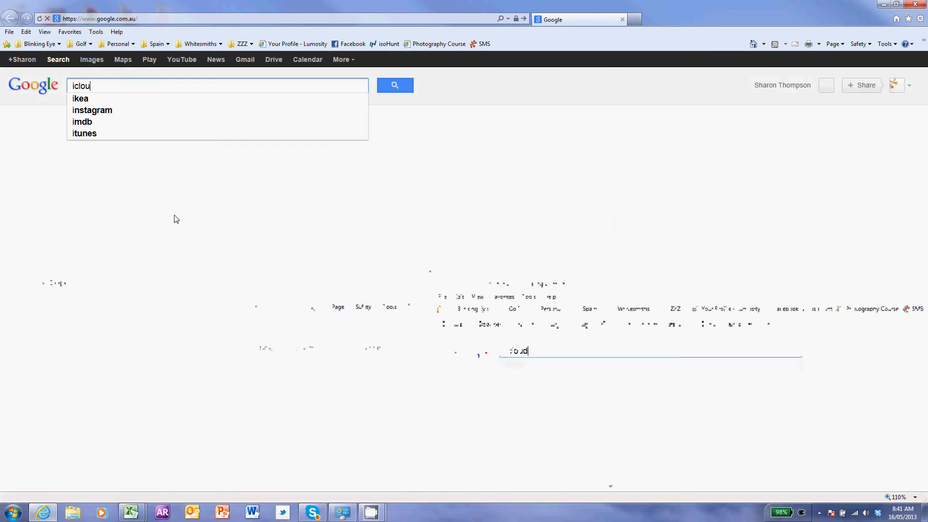
pyautogui.write('d control')
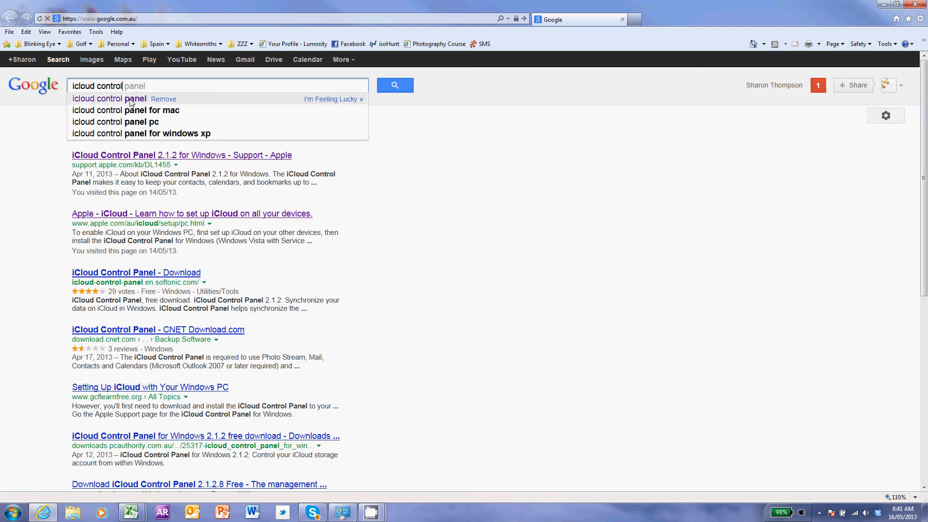
pyautogui.click(135, 124)
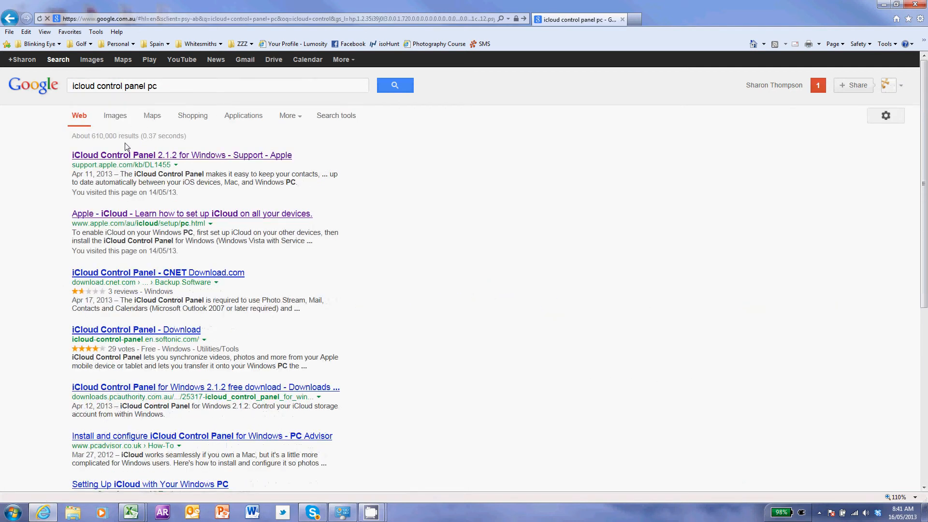
# Open Apple's iCloud Control Panel 2.1.2 page, highlight the Vista SP2 requirement, and download iCloudSetup.exe.
pyautogui.click(125, 155)
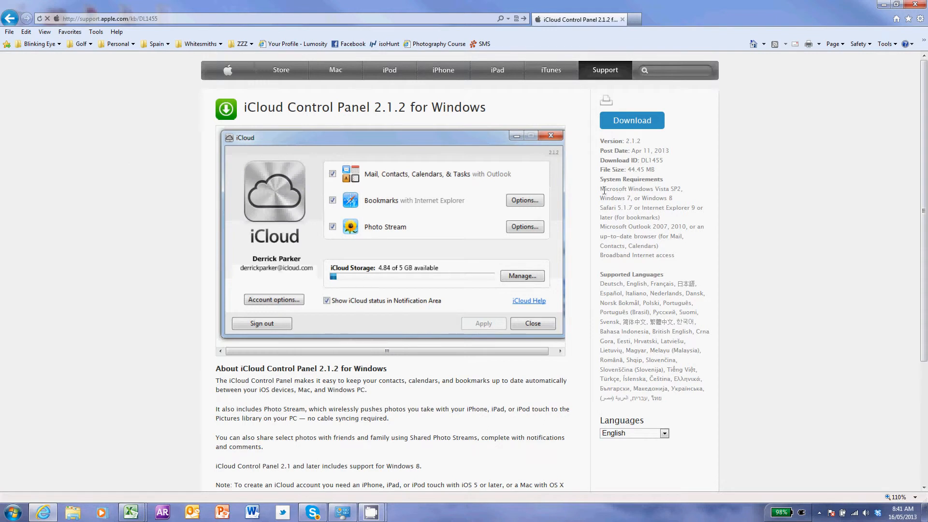
pyautogui.moveTo(600, 189); pyautogui.dragTo(680, 189)
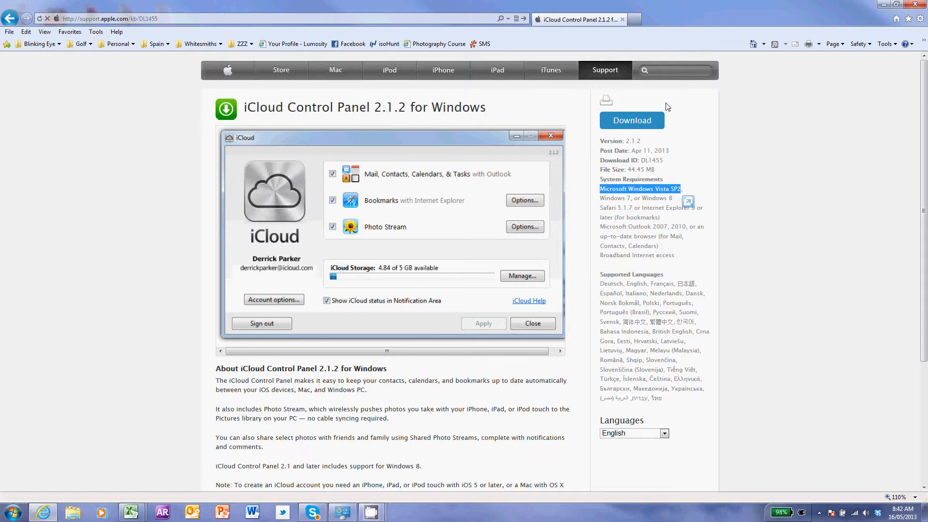
pyautogui.click(626, 123)
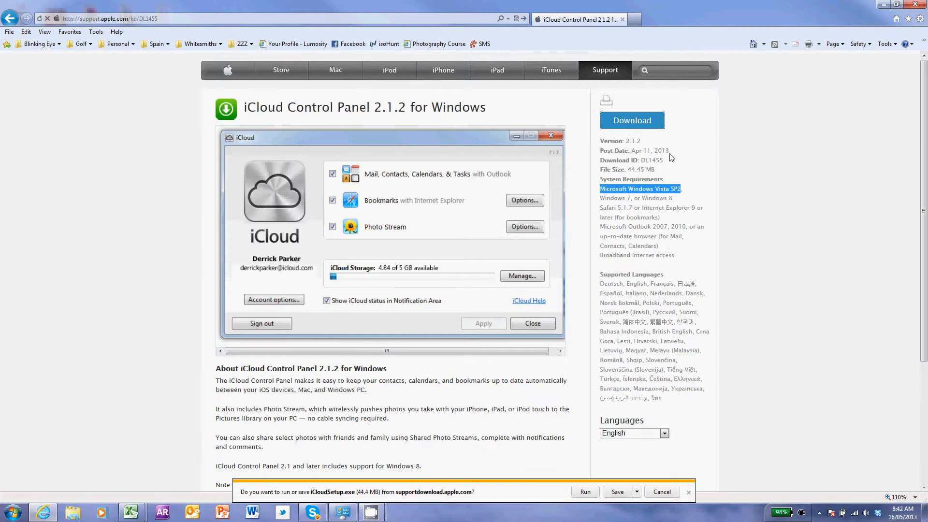
# Run the downloaded iCloudSetup.exe so the iCloud installer's welcome screen appears.
pyautogui.click(585, 492)
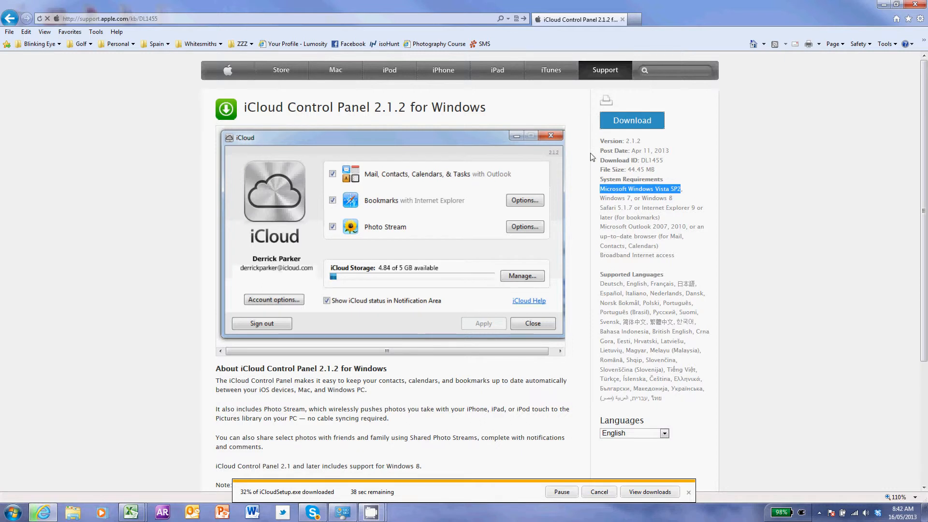
pyautogui.click(552, 119)
pyautogui.scroll(-4, 603, 268)
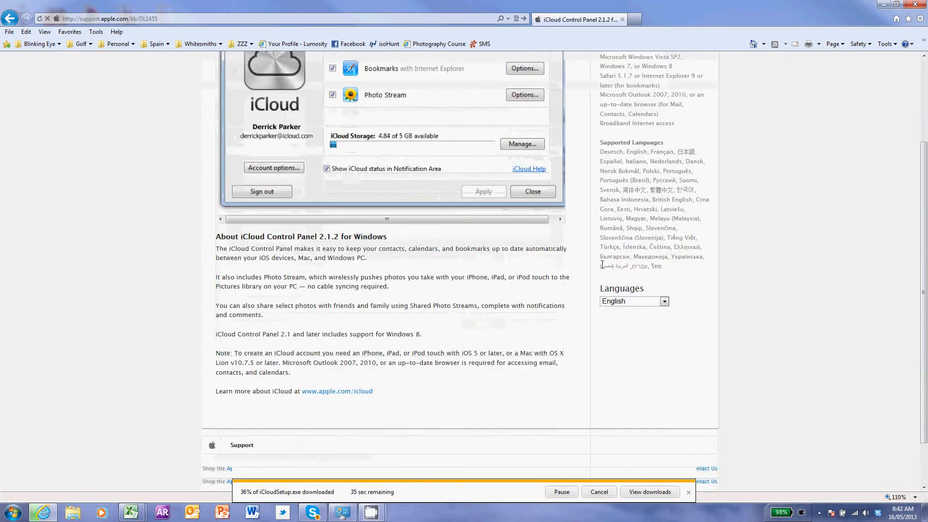
pyautogui.scroll(4, 603, 268)
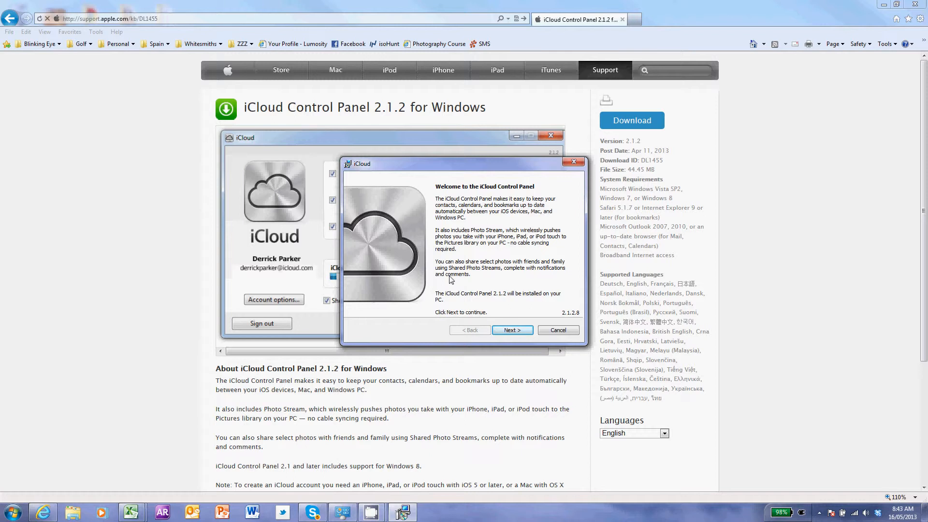
# Accept the license agreement and install iCloud Control Panel 2.1.2 into the default folder.
pyautogui.click(512, 330)
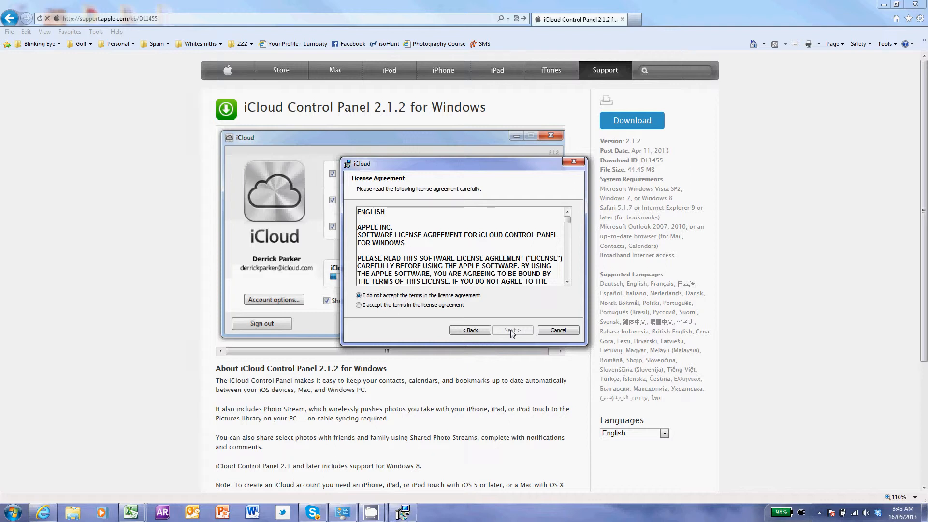
pyautogui.scroll(-15, 474, 231)
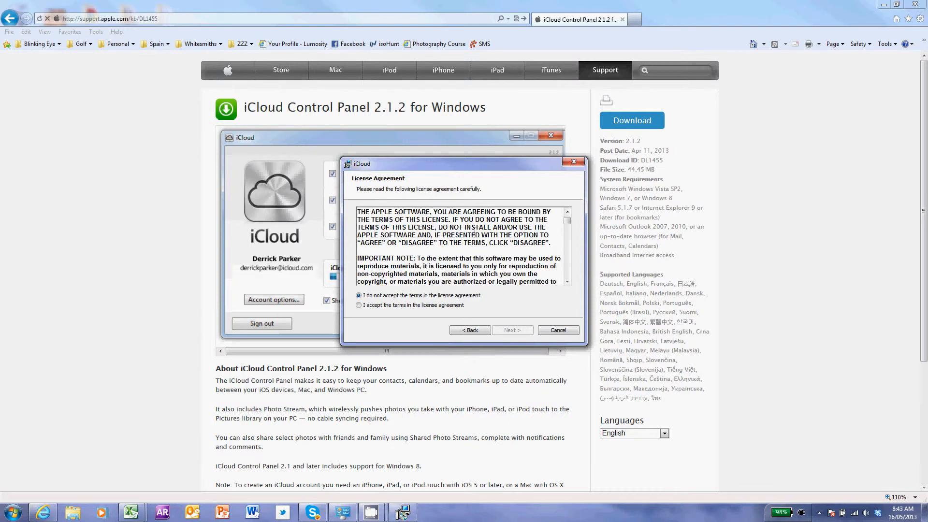
pyautogui.scroll(-12, 474, 232)
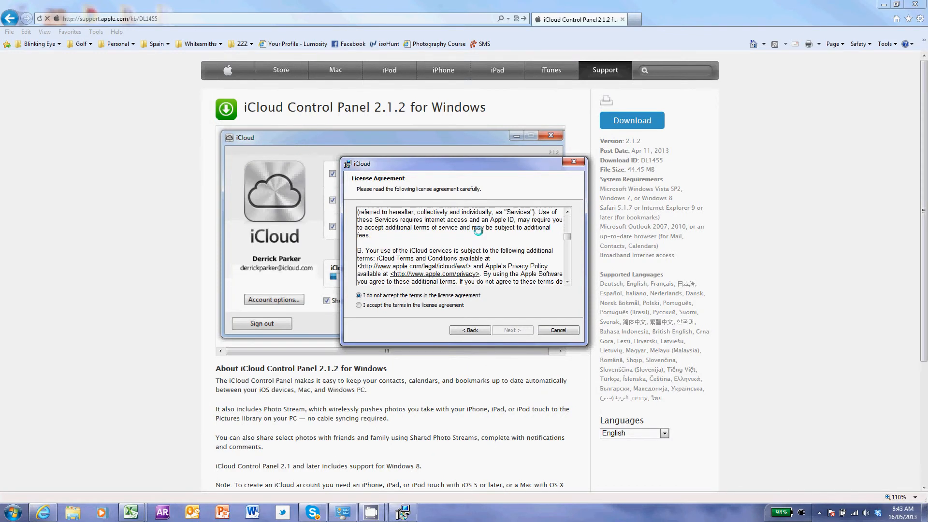
pyautogui.click(358, 305)
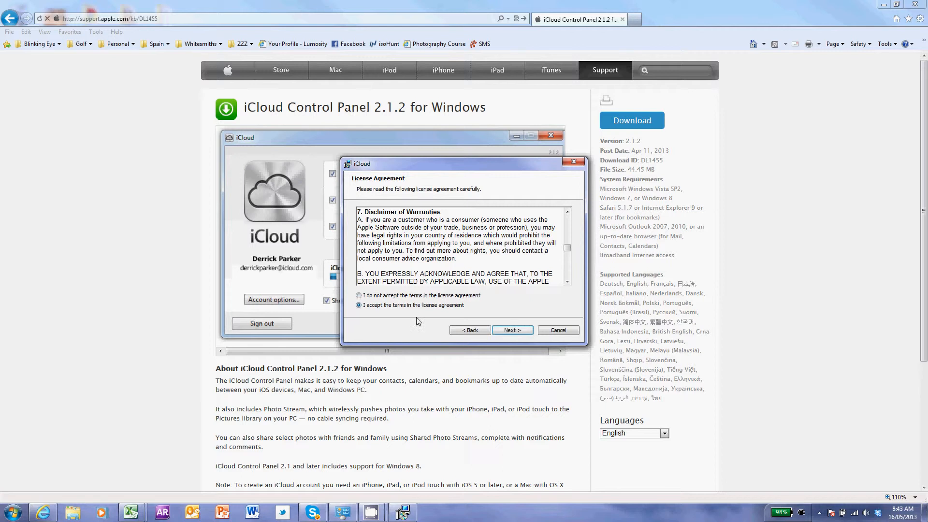
pyautogui.click(514, 330)
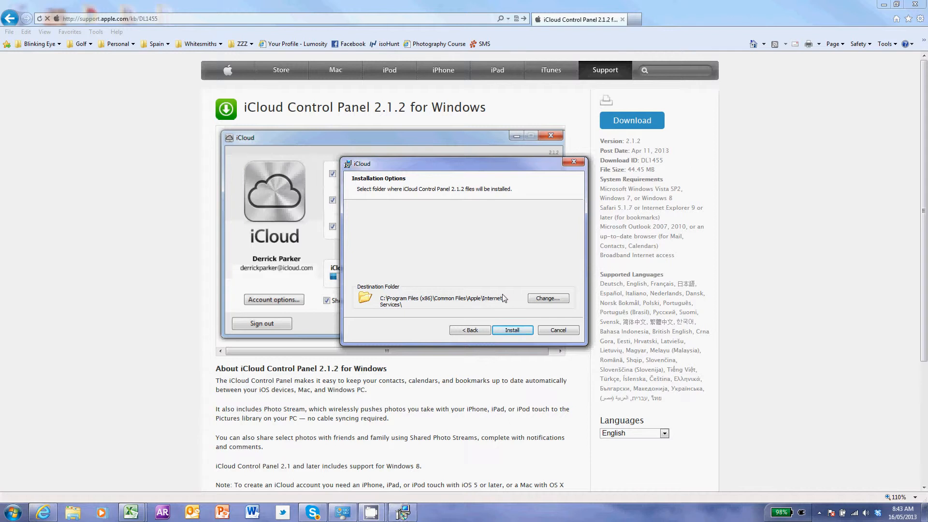
pyautogui.click(513, 330)
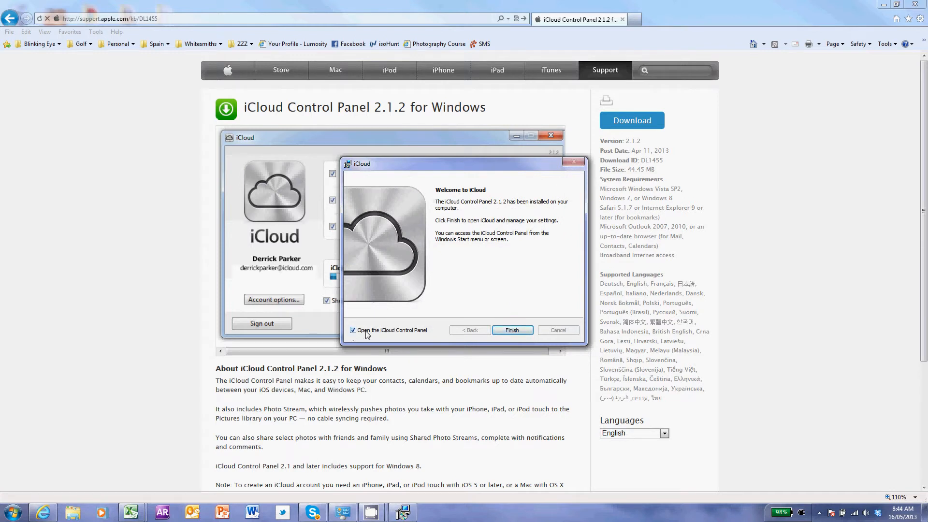
# Finish the installer and bring the iCloud sign-in window to the front.
pyautogui.click(512, 331)
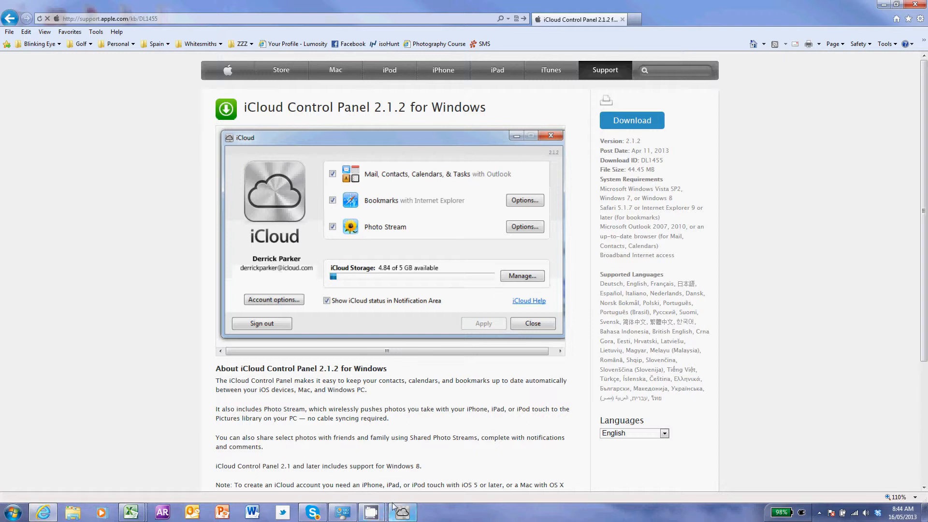
pyautogui.moveTo(393, 507)
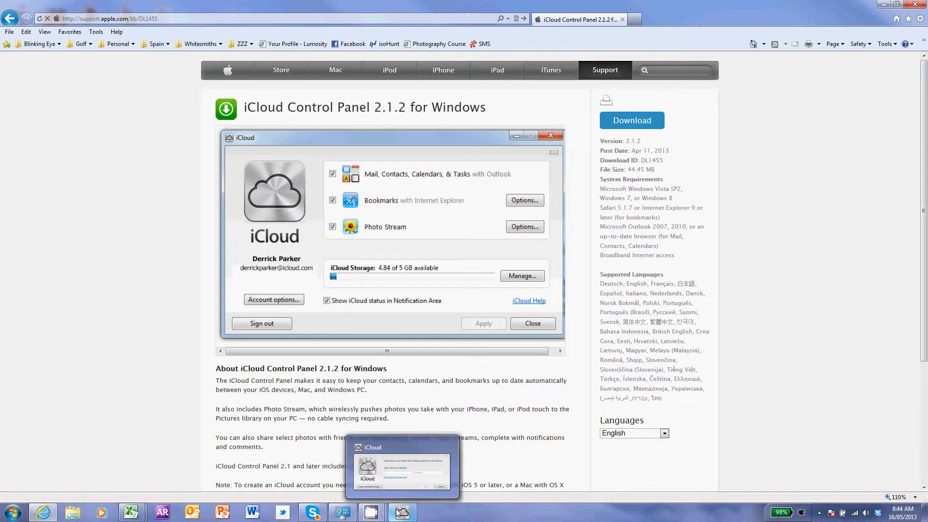
pyautogui.click(397, 512)
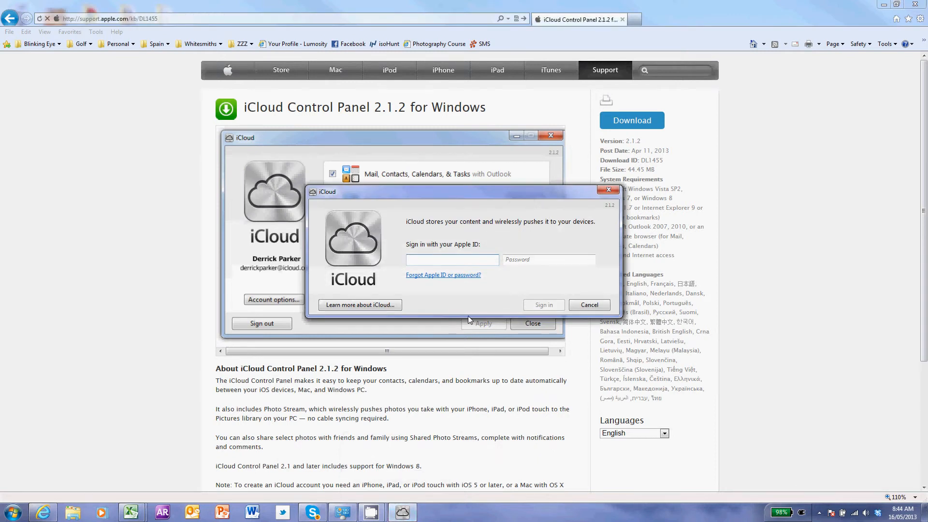
# Sign in with the Apple ID e-mail and the account password.
pyautogui.press('Tab')
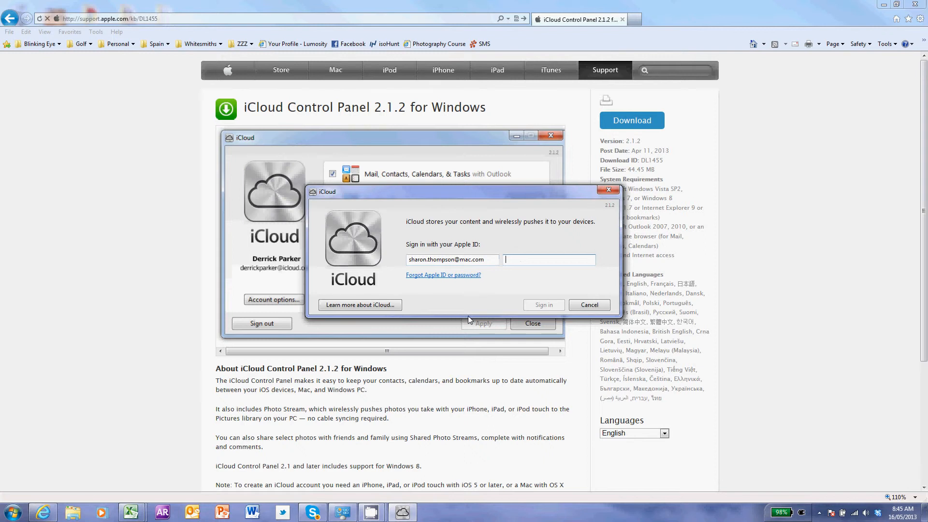
pyautogui.write('••••••••')
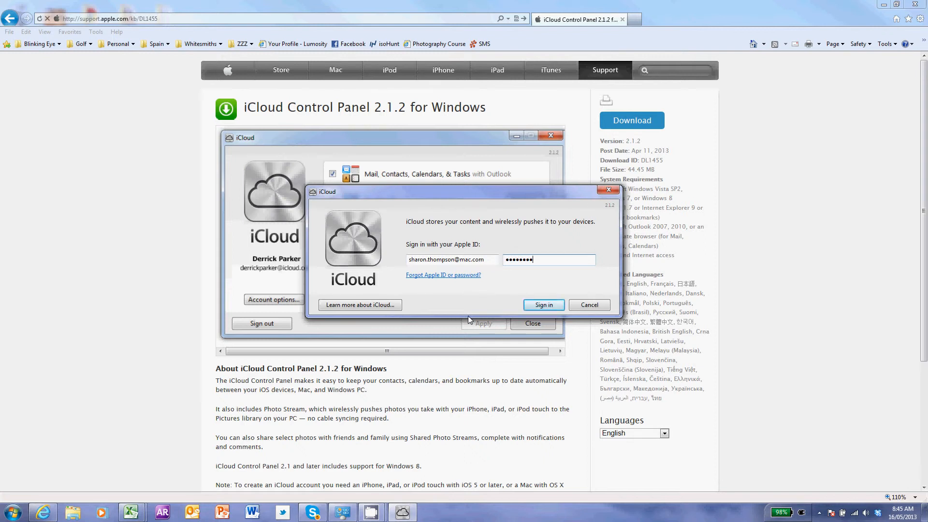
pyautogui.click(549, 307)
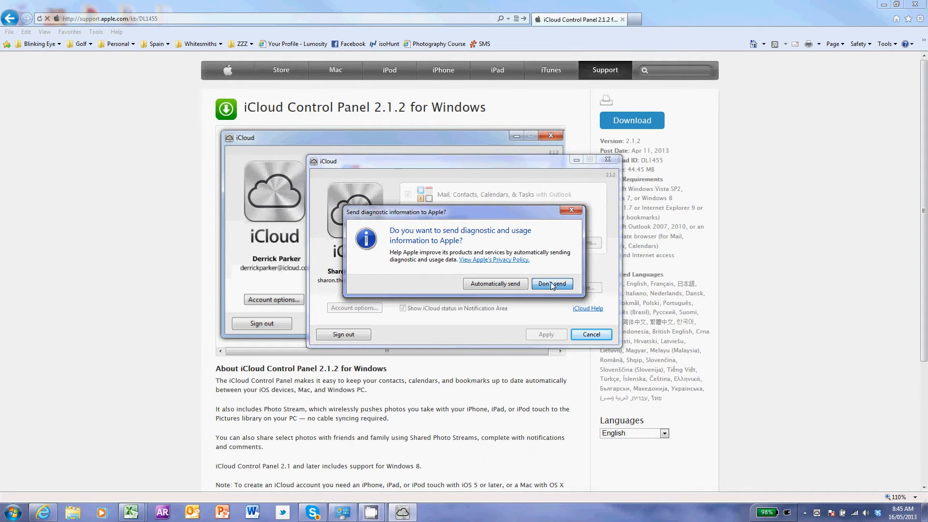
# Decline diagnostics, enable Mail, Contacts, Calendars & Tasks with Outlook, and open Photo Stream Options.
pyautogui.click(551, 284)
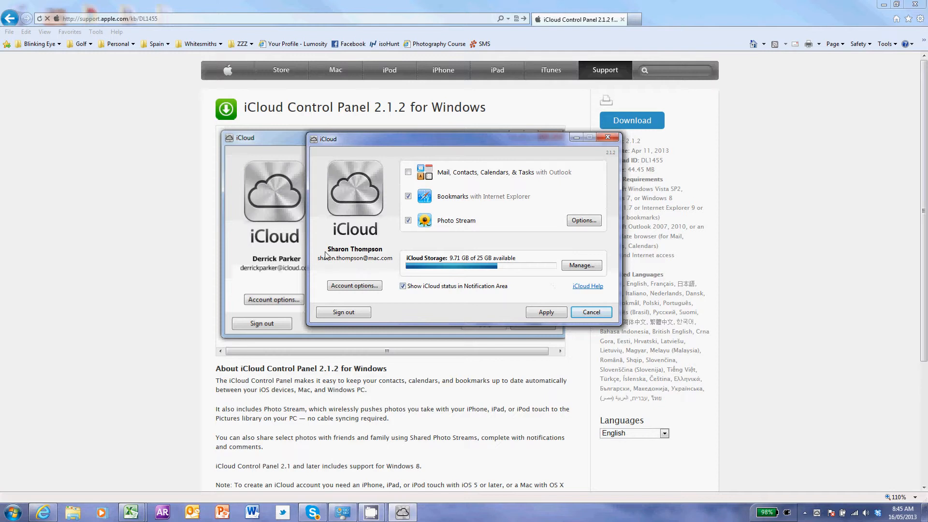
pyautogui.click(408, 173)
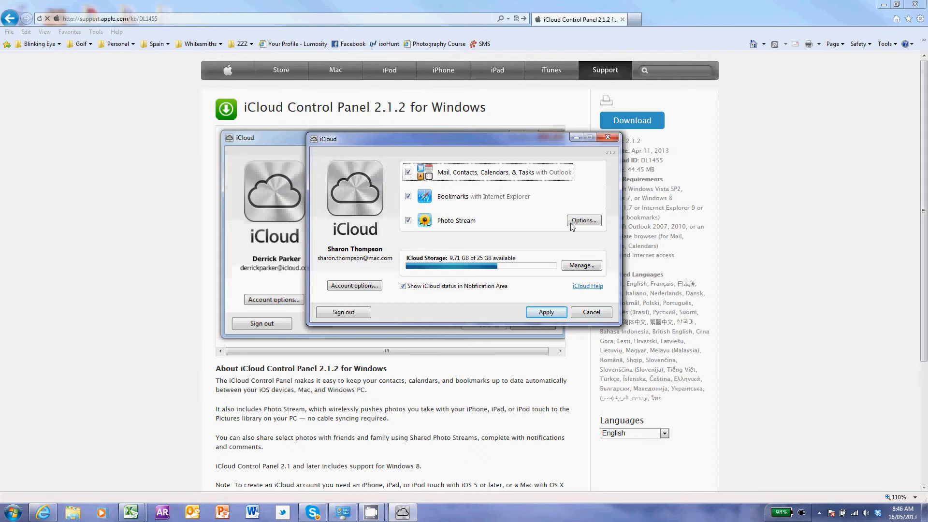
pyautogui.click(582, 221)
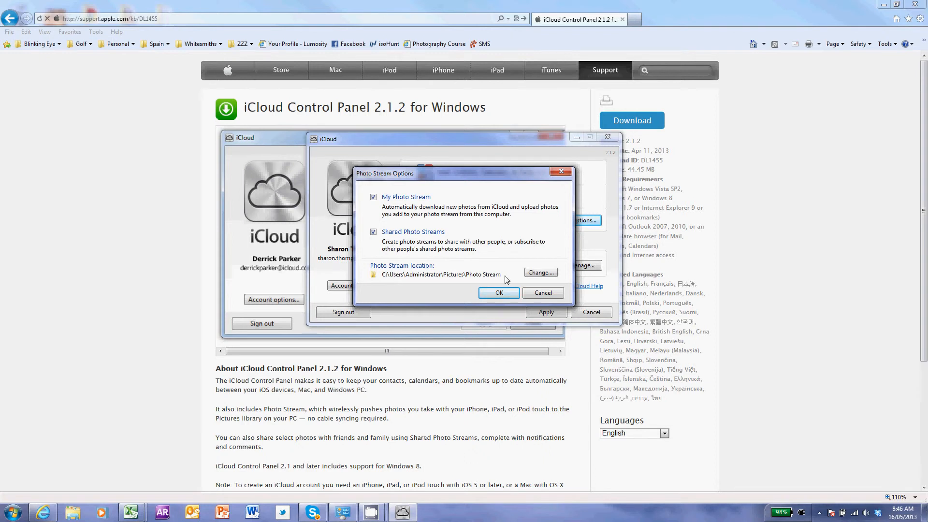
# Set the Photo Stream folder to Dropbox's Photos folder, confirm, and apply the iCloud settings.
pyautogui.click(542, 273)
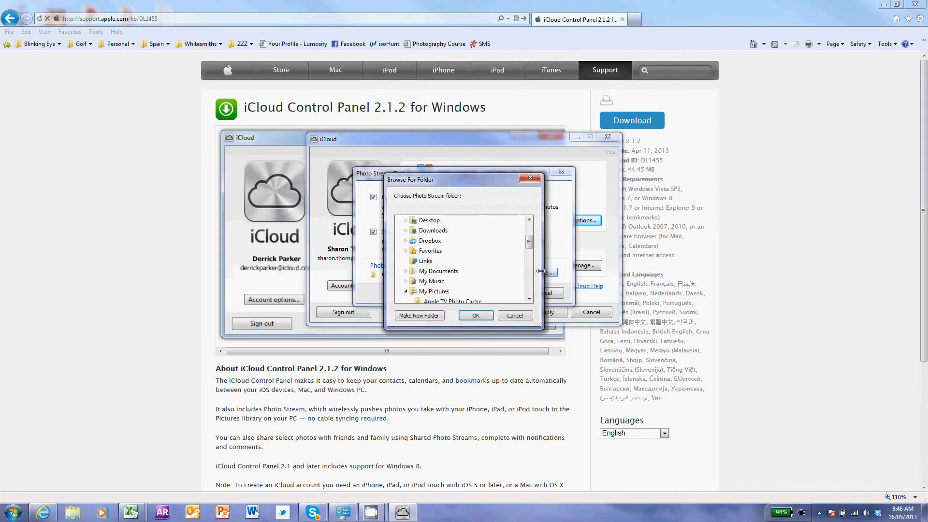
pyautogui.click(406, 241)
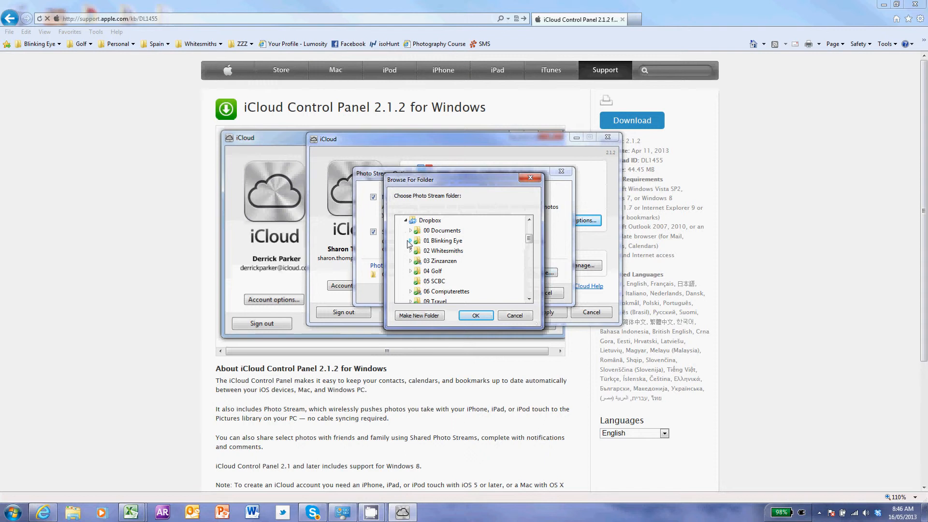
pyautogui.moveTo(529, 236); pyautogui.dragTo(529, 253)
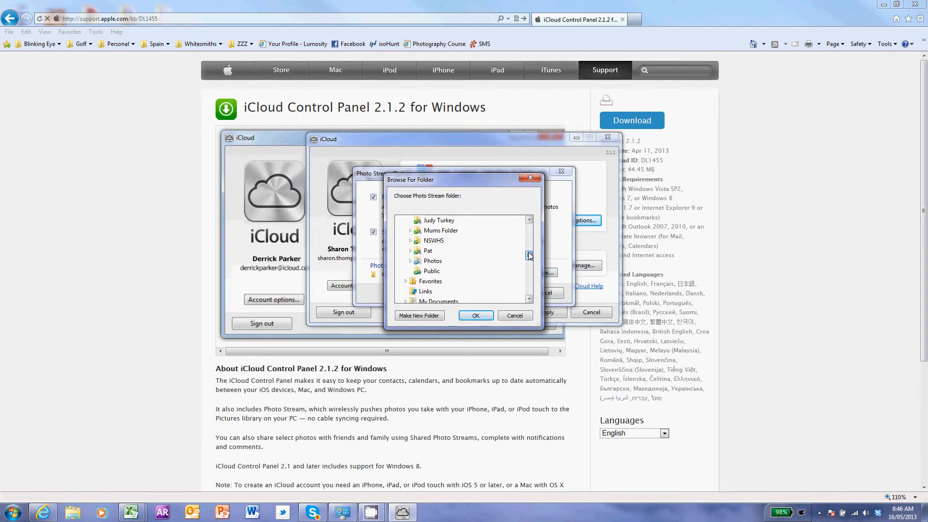
pyautogui.click(424, 271)
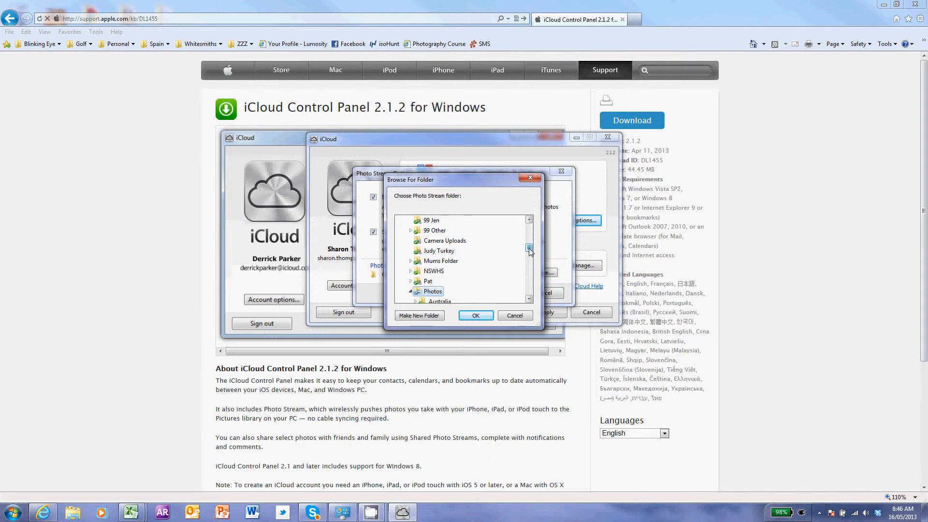
pyautogui.moveTo(529, 248); pyautogui.dragTo(528, 255)
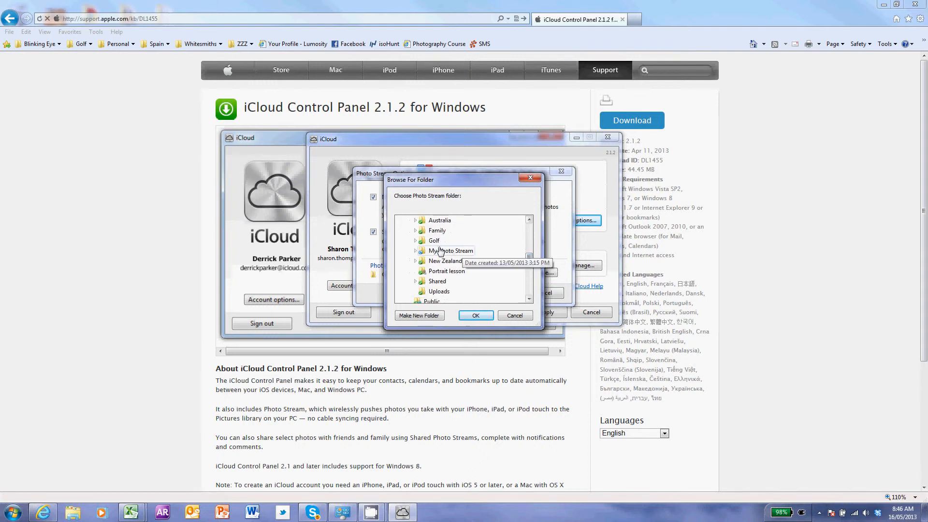
pyautogui.click(475, 315)
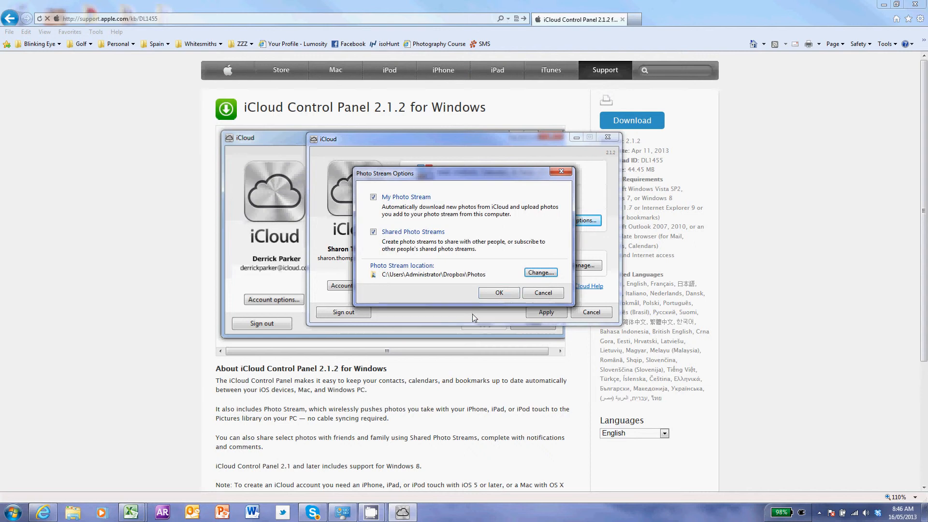
pyautogui.click(497, 293)
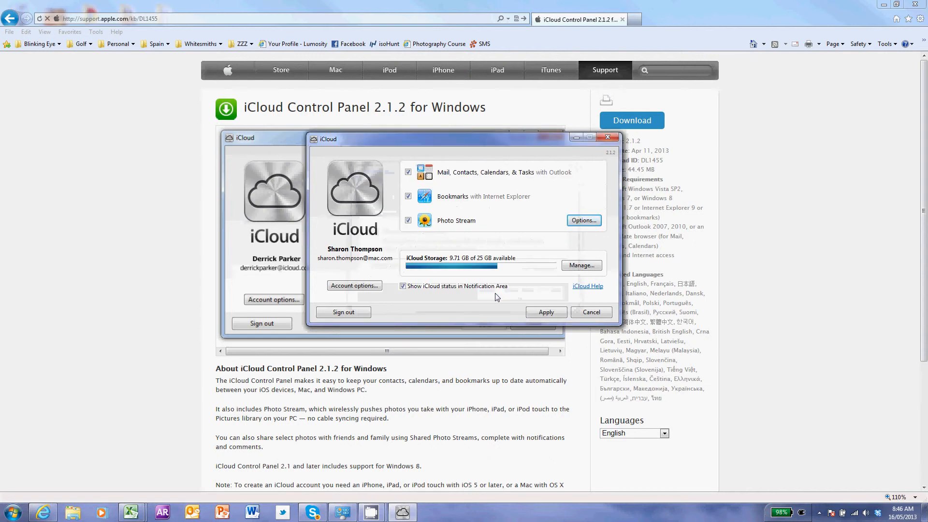
pyautogui.click(547, 312)
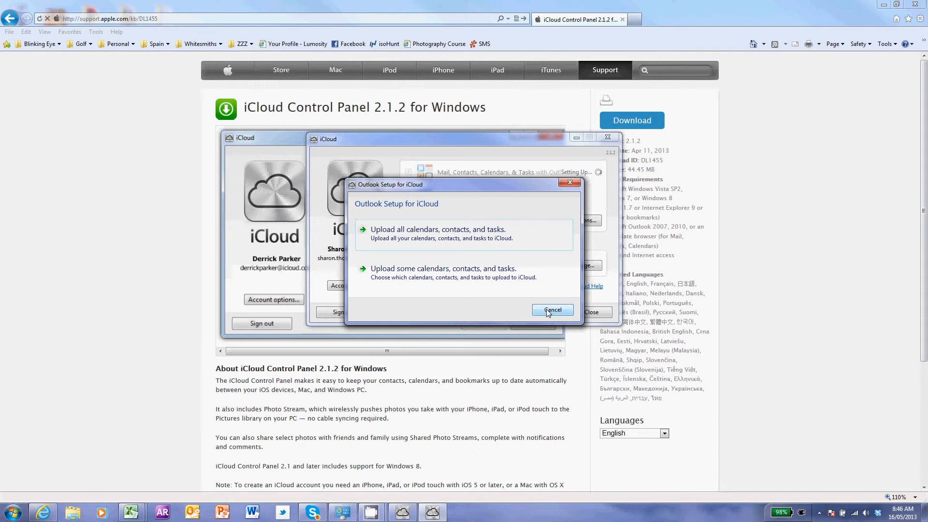
# Upload all Outlook calendars, contacts and tasks to iCloud and wait until setup completes.
pyautogui.click(393, 233)
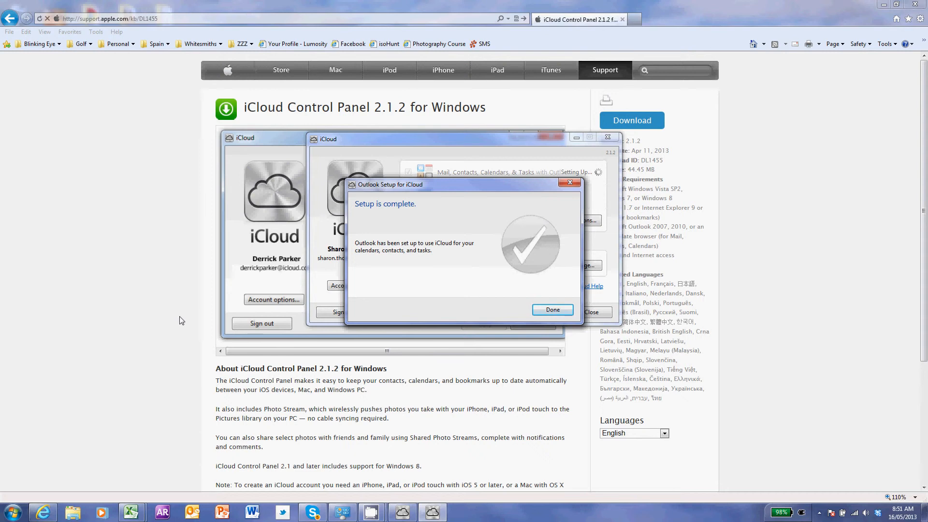
# Close the Outlook Setup for iCloud completion notice with Done.
pyautogui.click(553, 310)
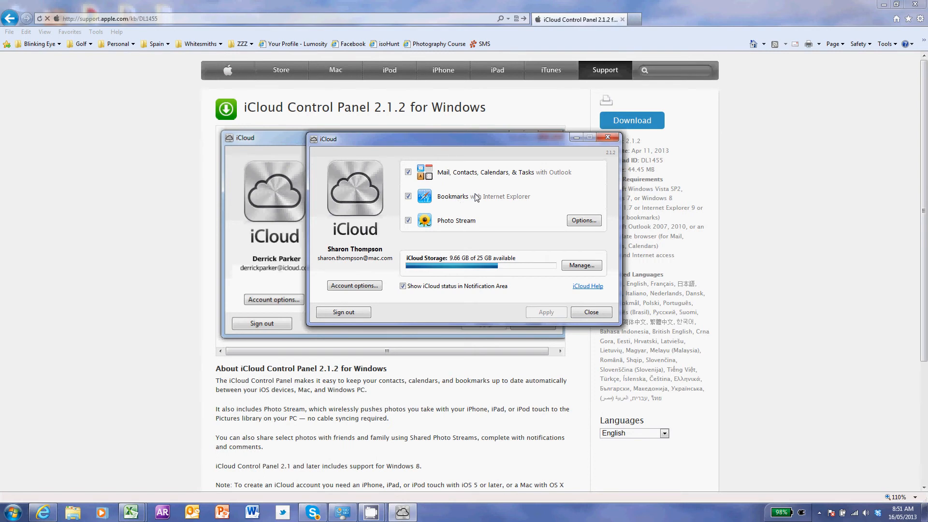
# Look through the Blinking Eye, Golf and Personal favourites lists without opening anything.
pyautogui.click(42, 45)
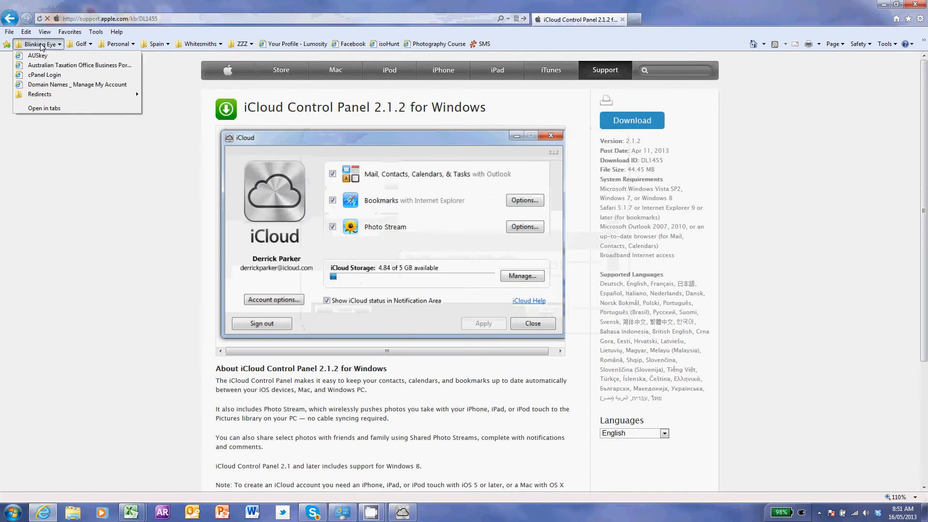
pyautogui.click(79, 44)
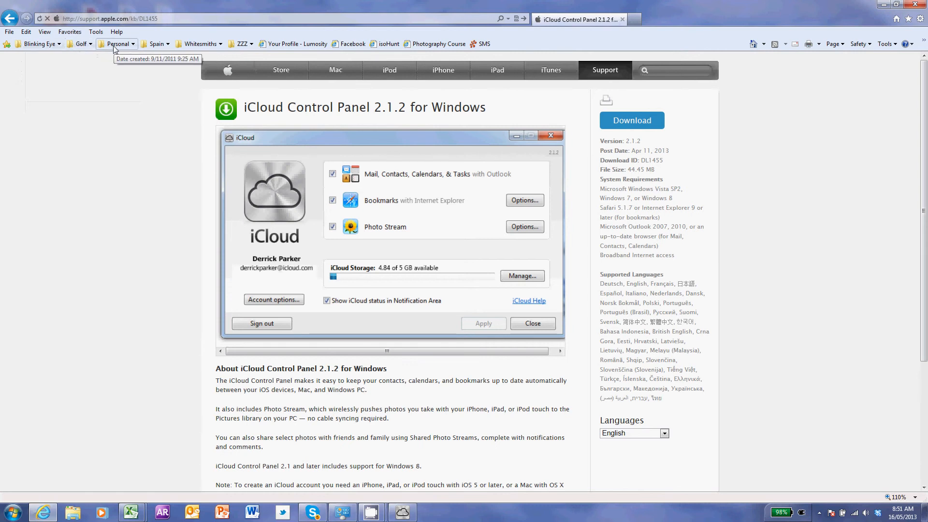
pyautogui.click(89, 45)
pyautogui.click(124, 46)
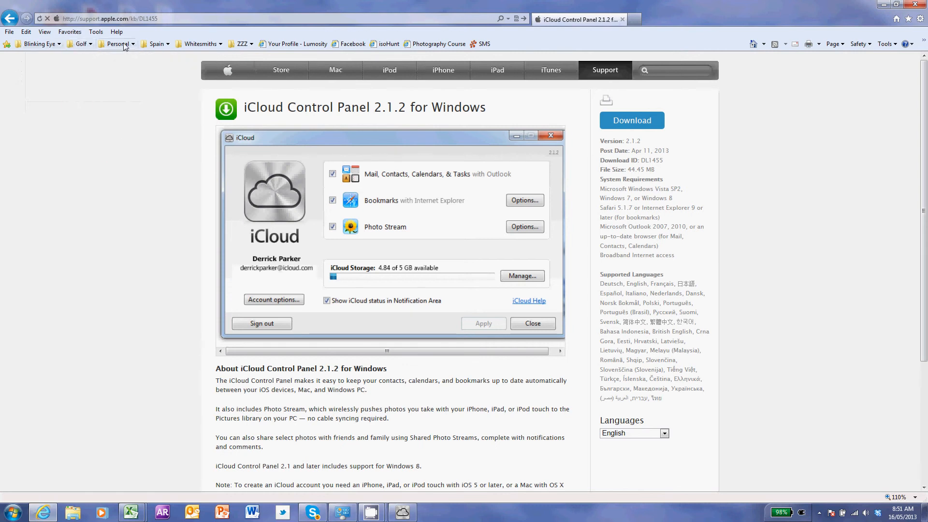
pyautogui.click(125, 45)
pyautogui.click(61, 57)
# Restore the iCloud Control Panel window, showing 9.66 GB of 25 GB available, in front of the browser.
pyautogui.click(404, 515)
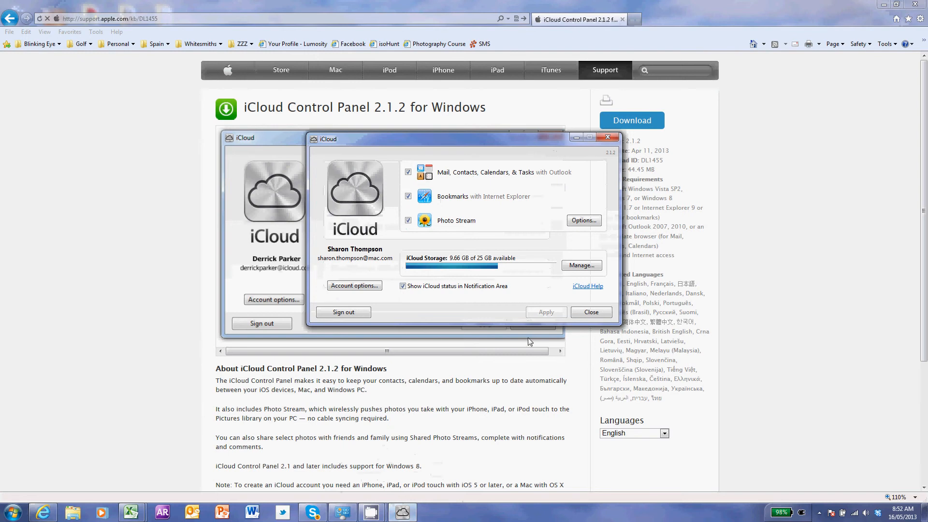
# Close the iCloud settings window and the browser, then launch Outlook.
pyautogui.click(596, 314)
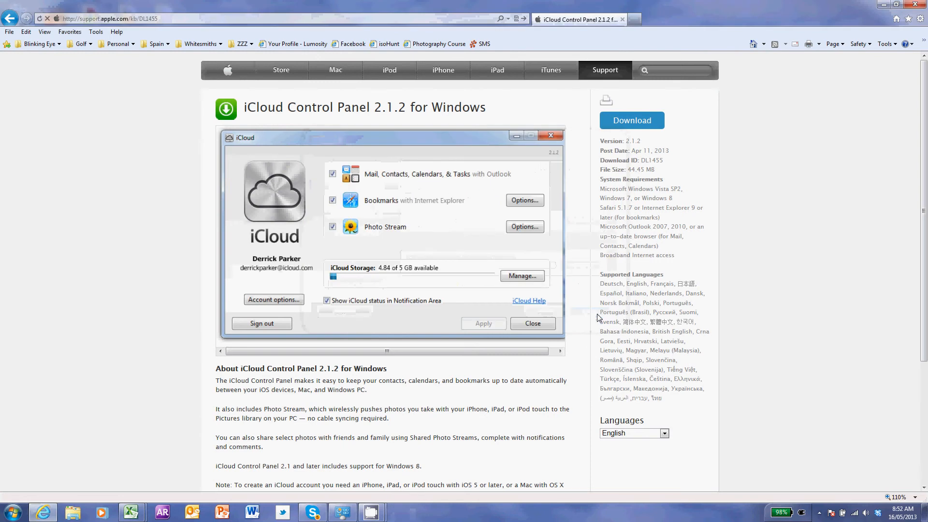
pyautogui.click(922, 4)
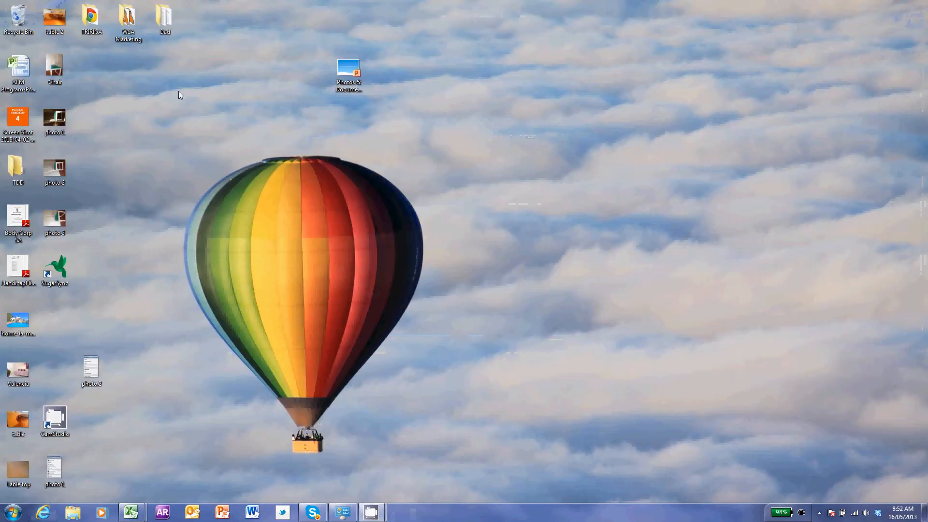
pyautogui.click(192, 513)
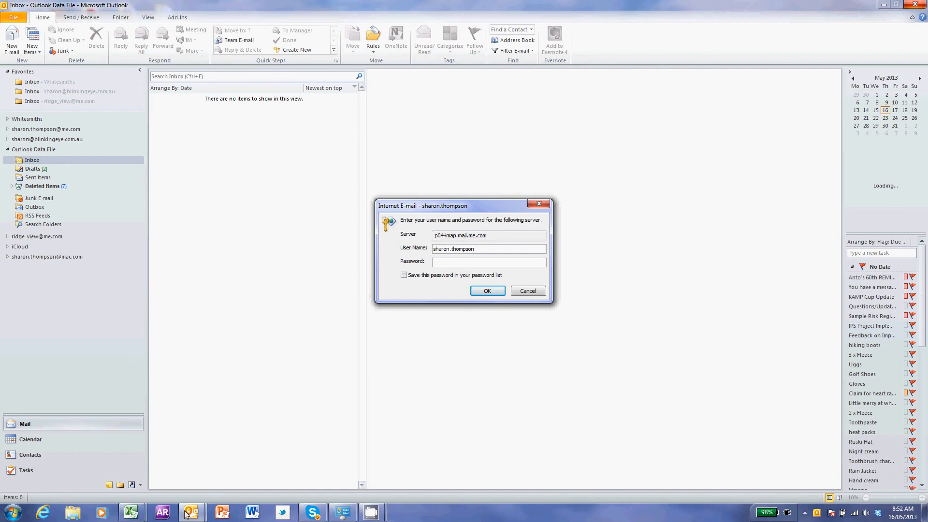
# Enter the iCloud mail password for p04-imap.mail.me.com, saving it in the password list.
pyautogui.write('****')
pyautogui.click(404, 275)
pyautogui.click(486, 290)
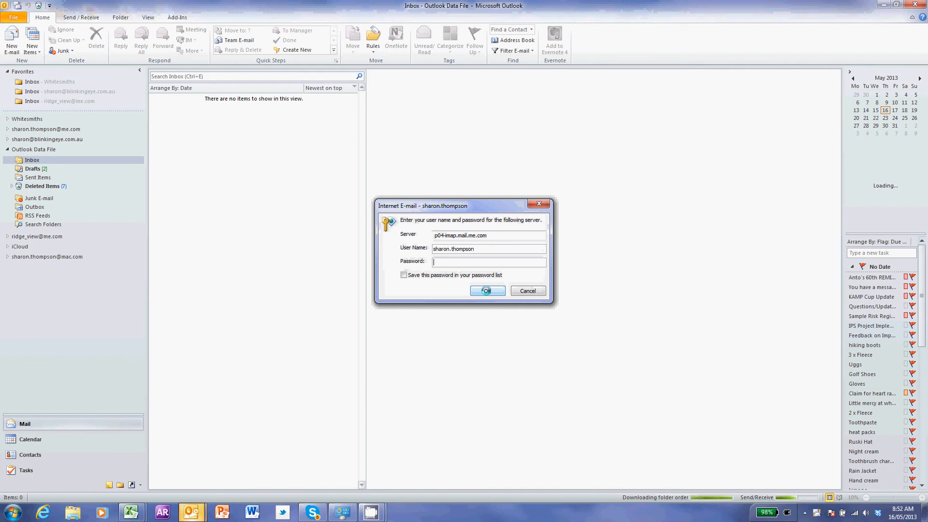
pyautogui.click(451, 263)
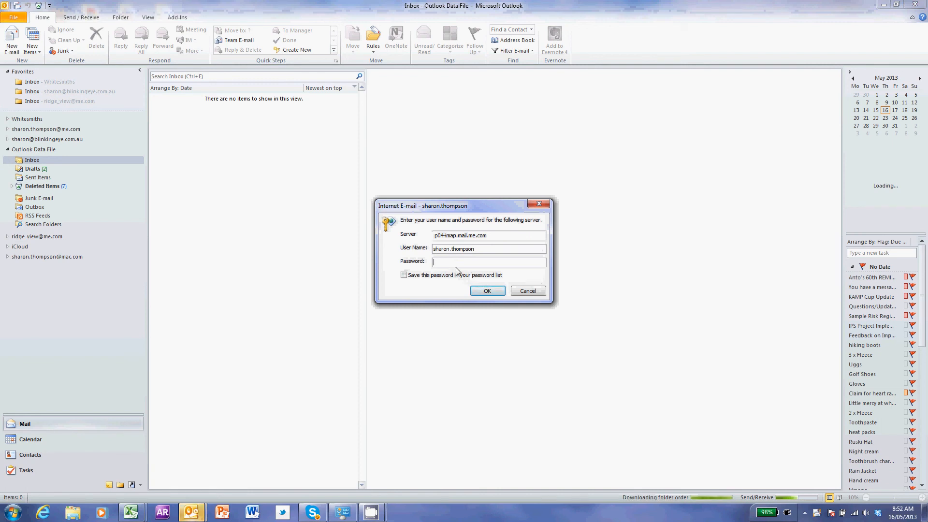
pyautogui.write('********')
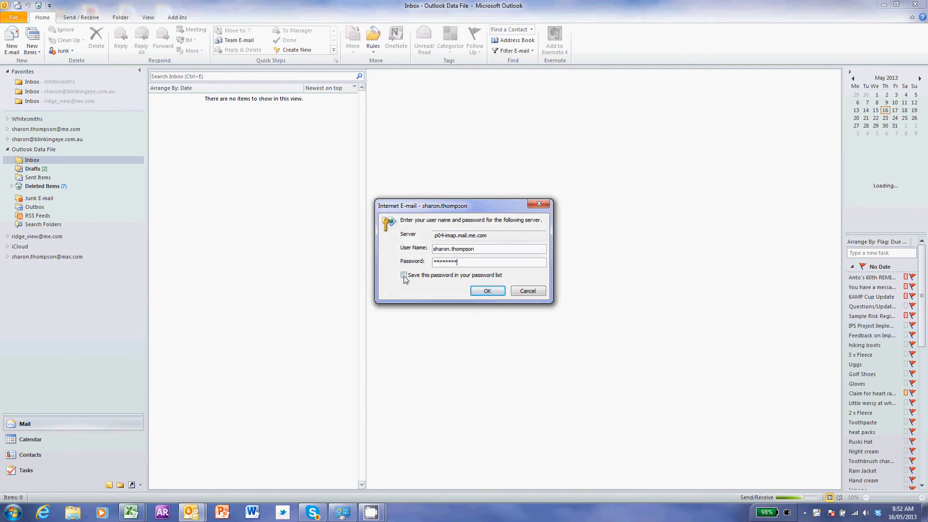
pyautogui.click(492, 291)
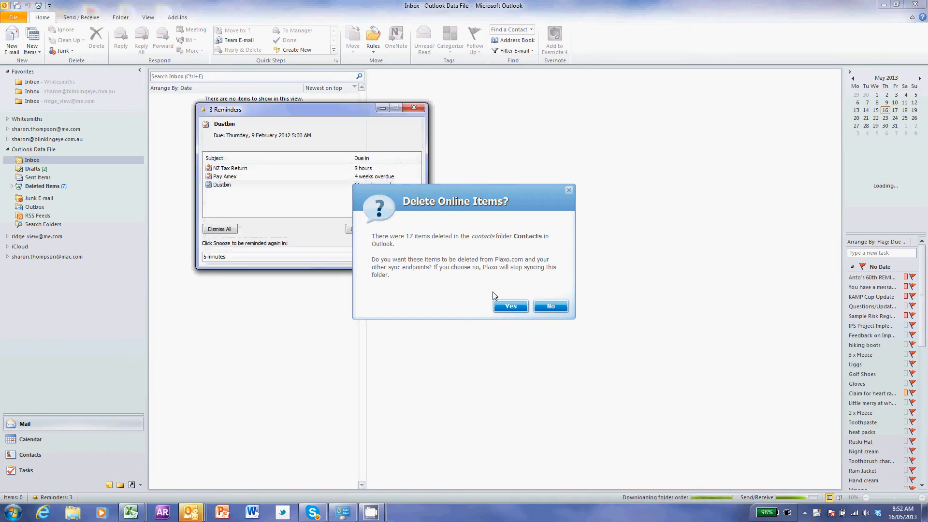
# Approve deleting 17 contacts online and decline syncing Bronze 2, Grade Caddies, Grade Squad and another contacts folder.
pyautogui.moveTo(447, 203); pyautogui.dragTo(608, 117)
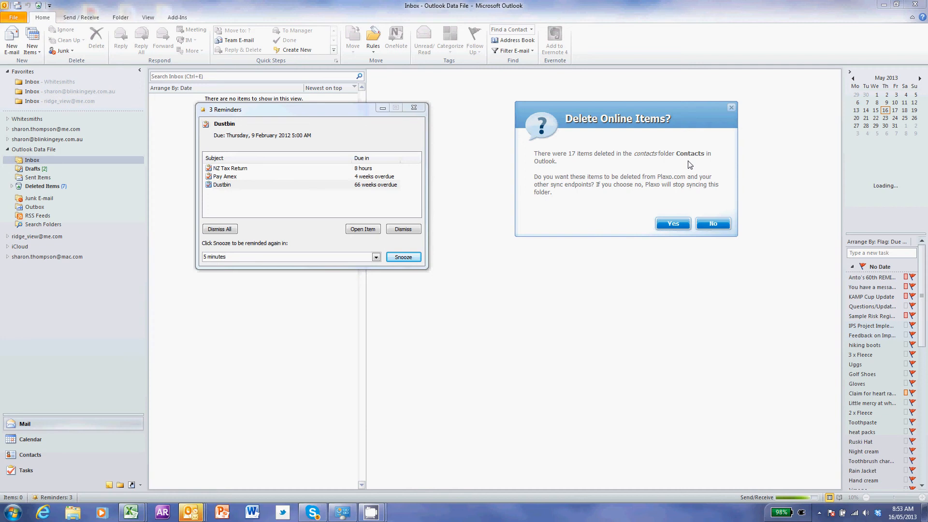
pyautogui.click(671, 224)
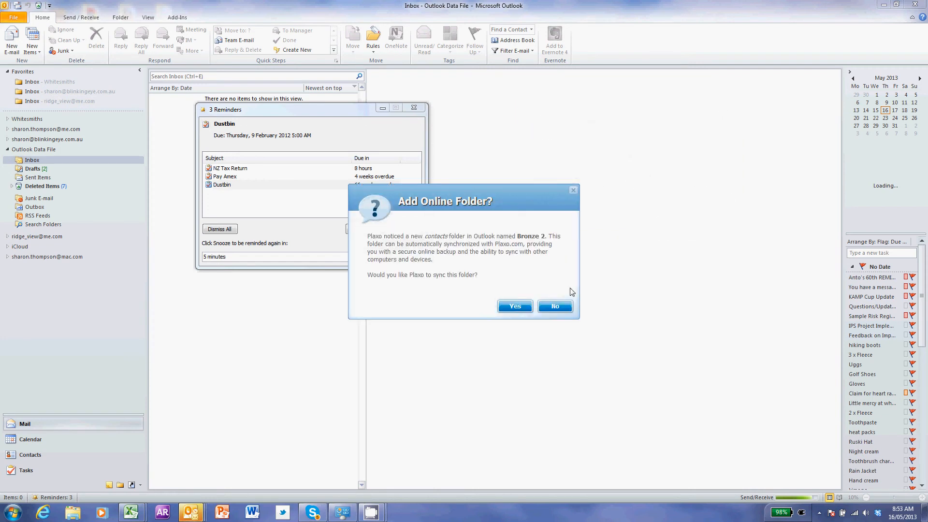
pyautogui.click(554, 306)
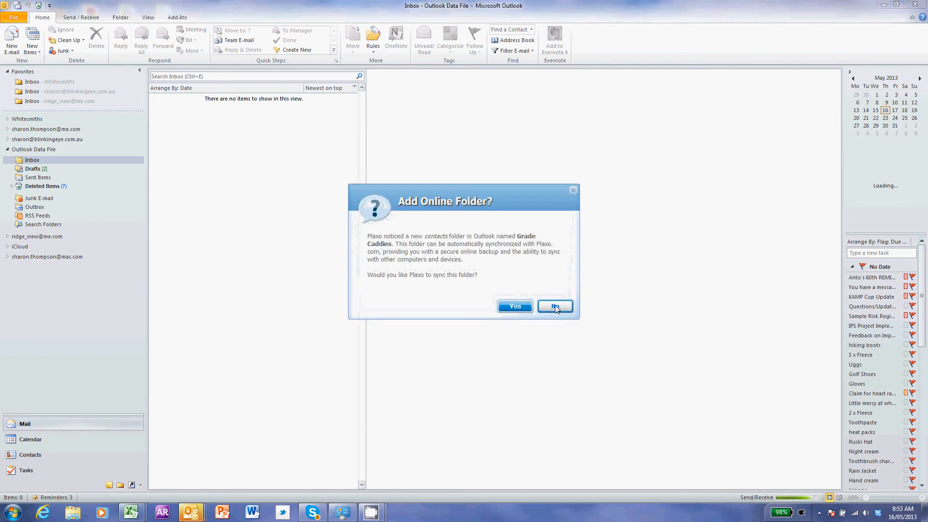
pyautogui.click(555, 306)
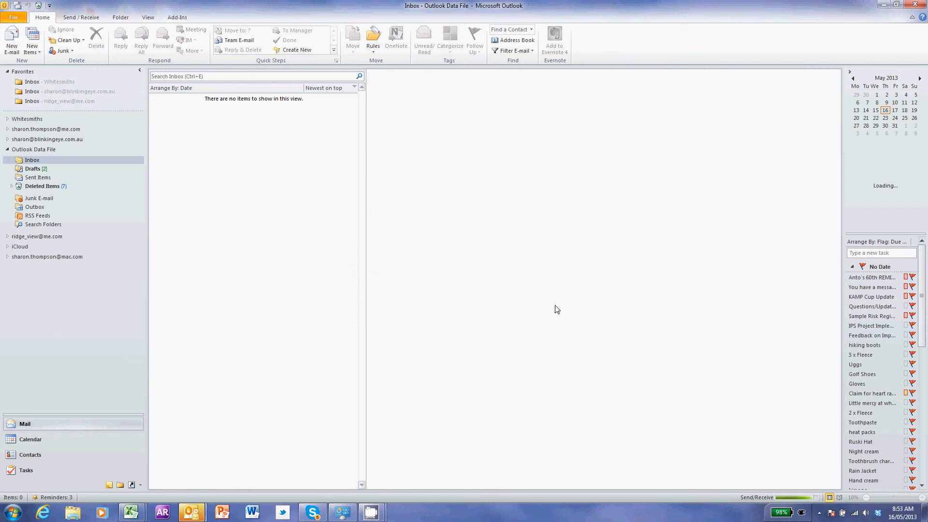
pyautogui.click(555, 306)
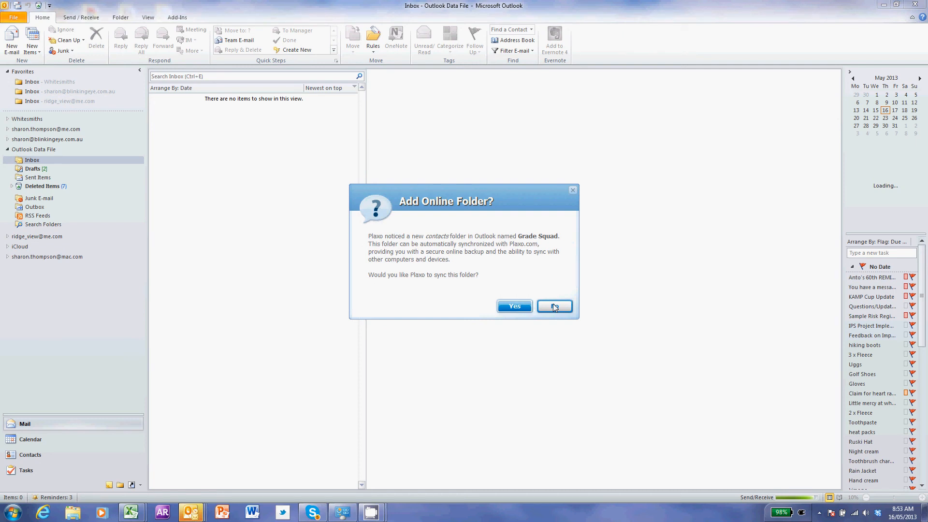
pyautogui.click(553, 304)
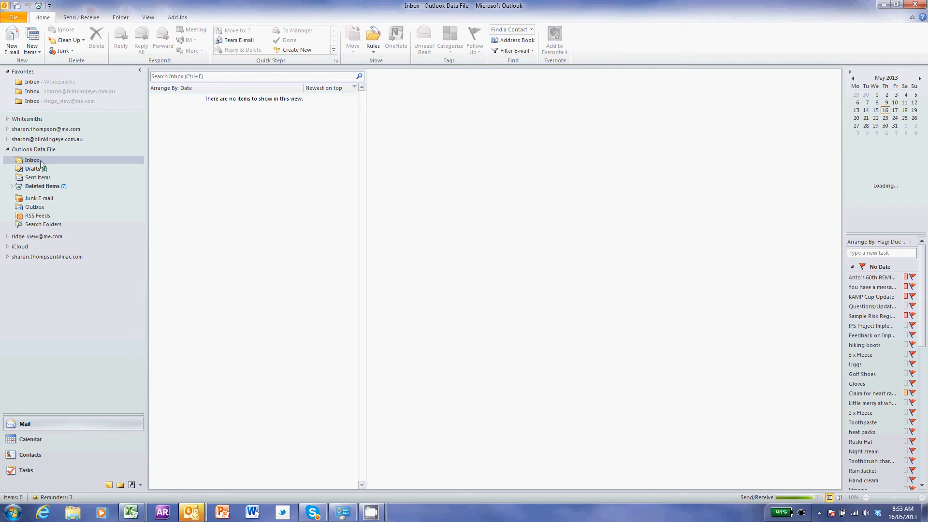
# Expand the iCloud and mac.com folders, check the synced Inbox, then switch to the May 2013 calendar.
pyautogui.click(7, 247)
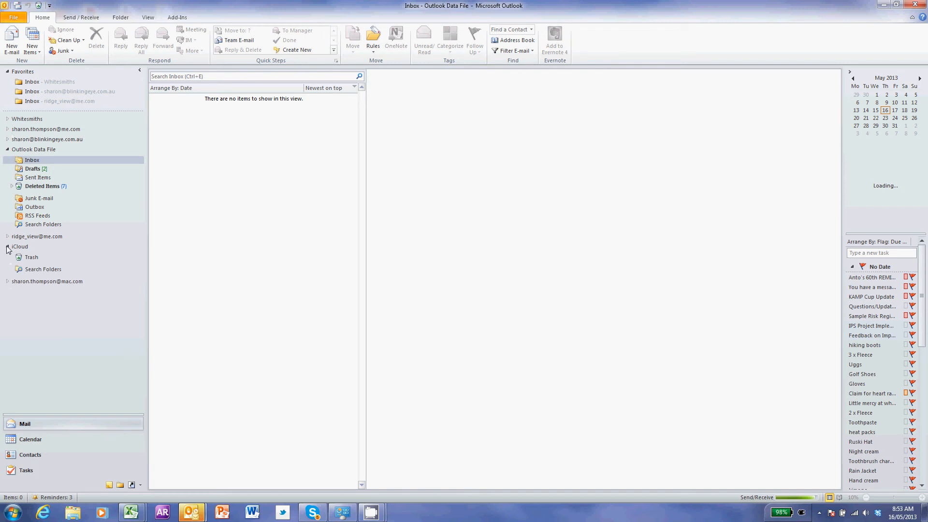
pyautogui.click(7, 281)
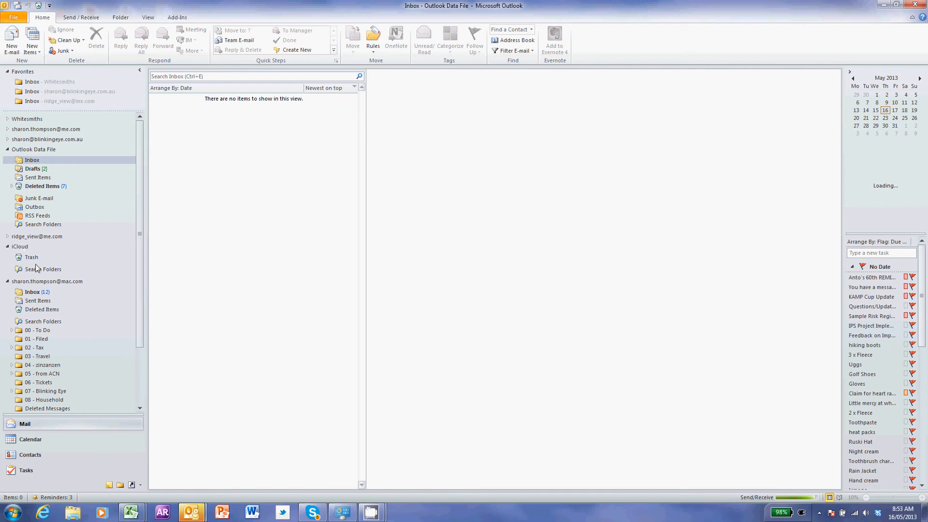
pyautogui.click(32, 293)
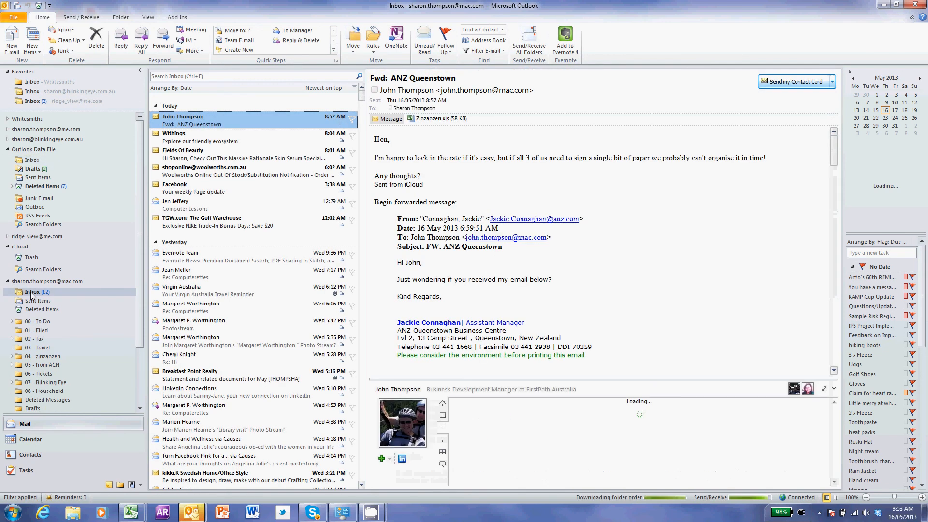
pyautogui.click(8, 281)
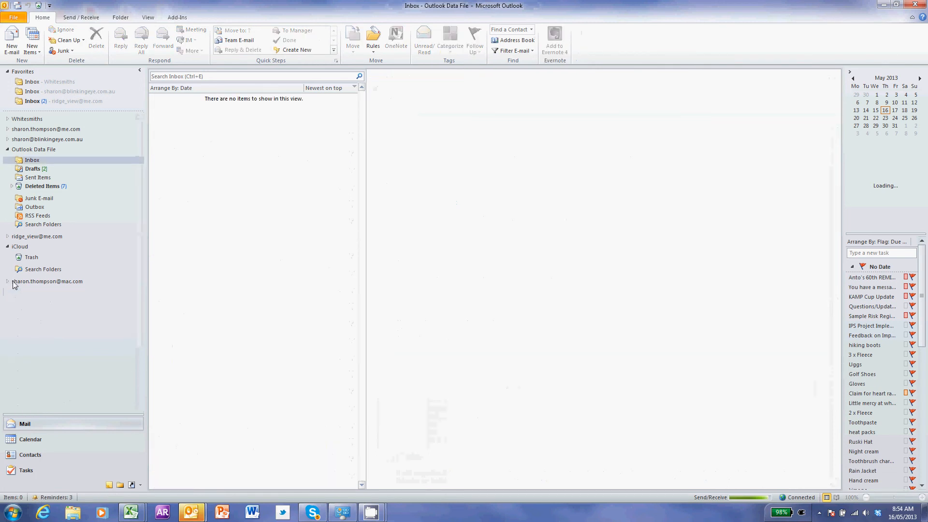
pyautogui.click(8, 281)
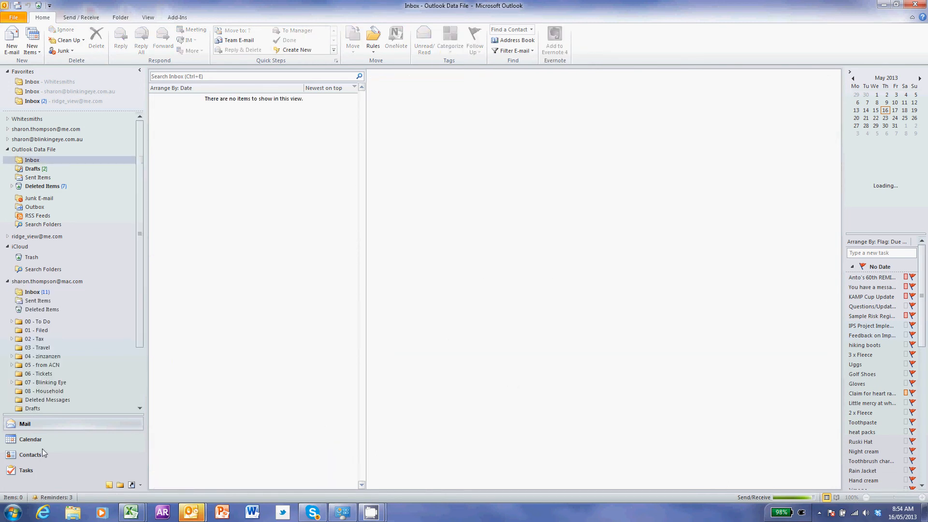
pyautogui.click(31, 439)
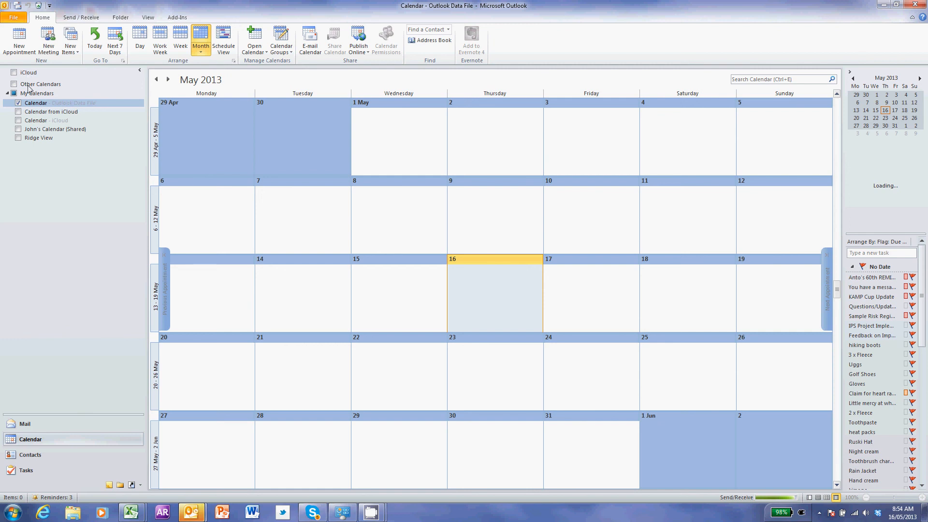
# Show Calendar - iCloud and hide the Outlook Data File calendar.
pyautogui.click(18, 121)
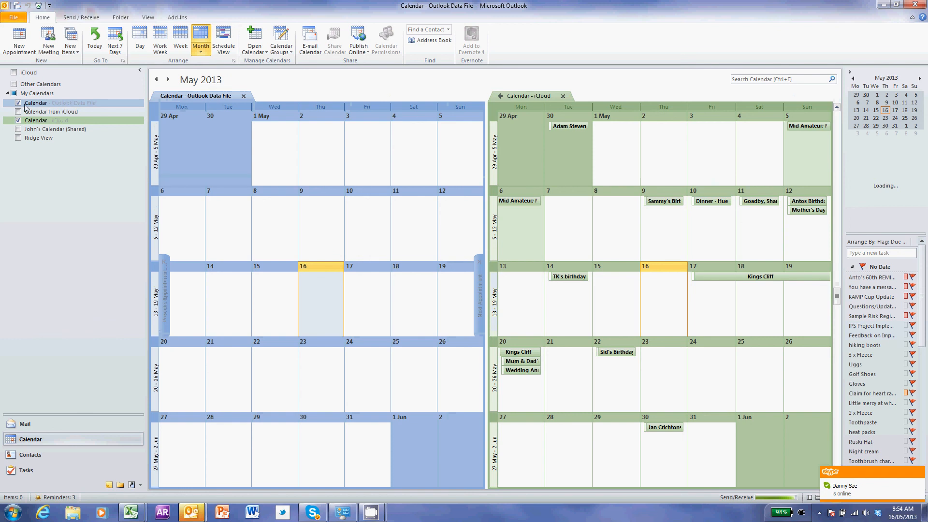
pyautogui.click(18, 103)
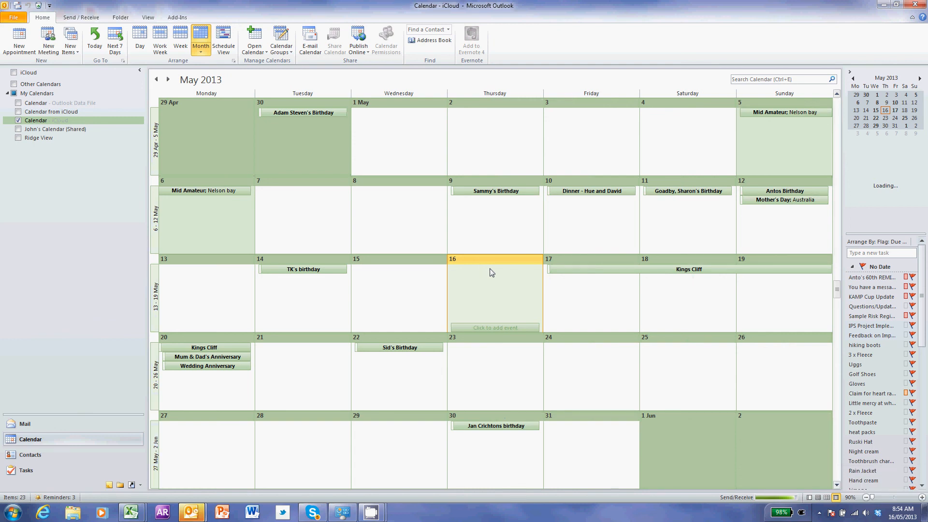
pyautogui.scroll(-1, 491, 272)
pyautogui.scroll(1, 491, 272)
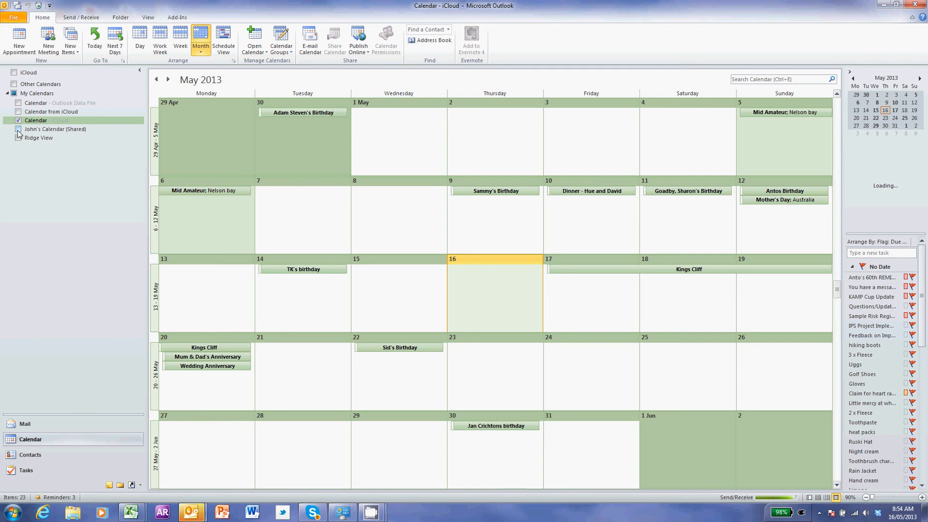
# Briefly overlay the shared and Ridge View calendars for comparison, then switch to Contacts.
pyautogui.click(18, 129)
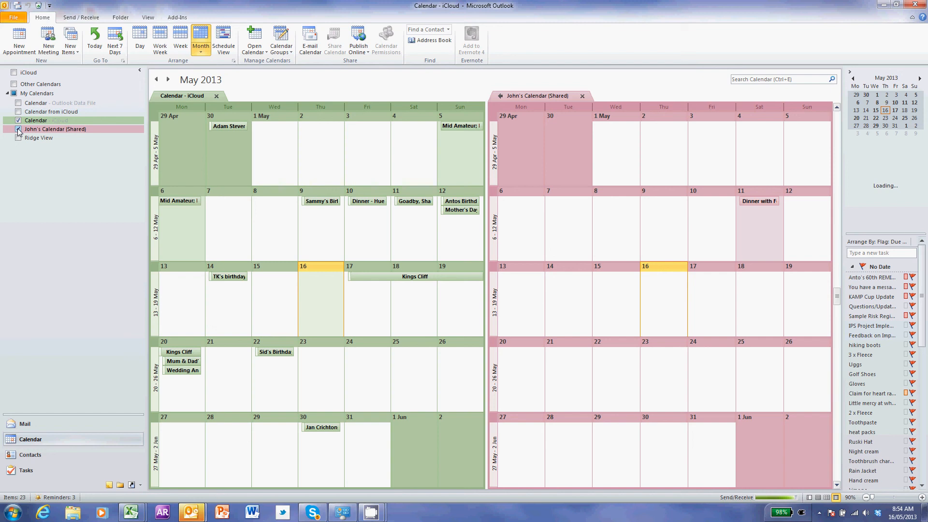
pyautogui.click(19, 130)
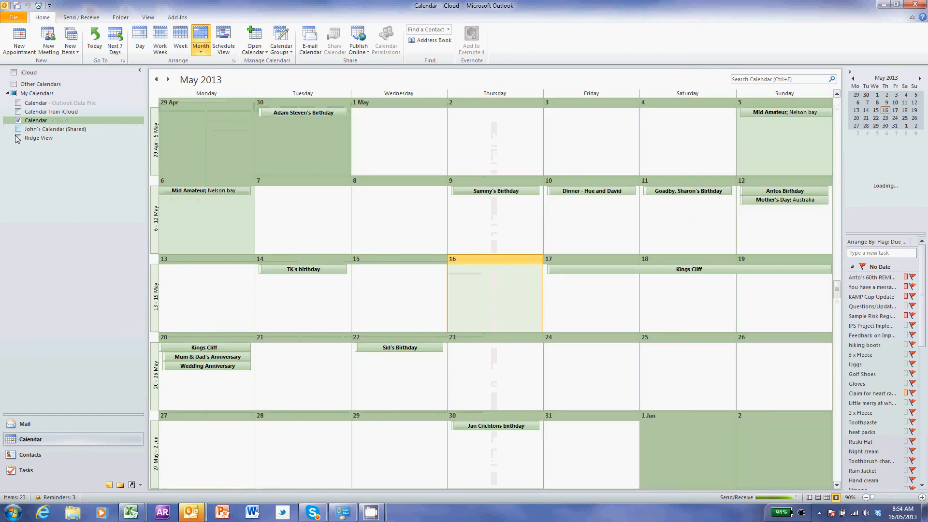
pyautogui.click(19, 138)
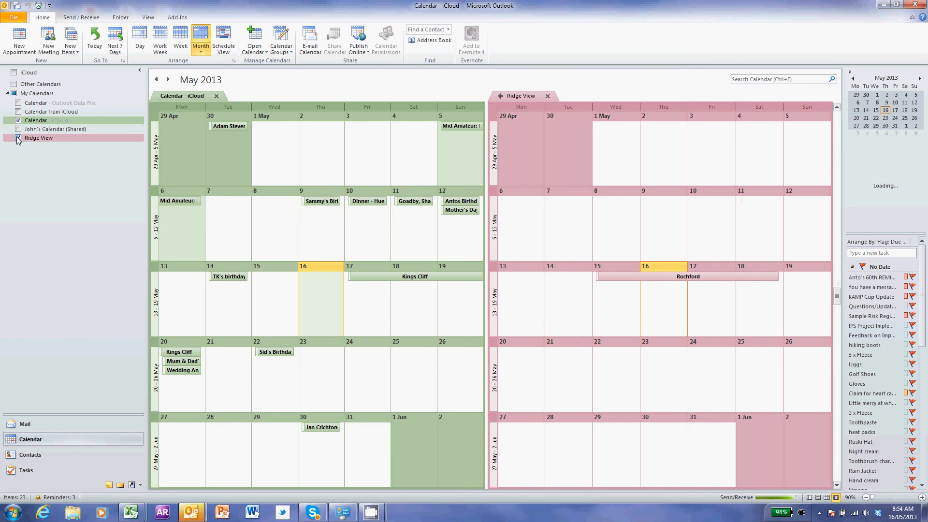
pyautogui.click(19, 138)
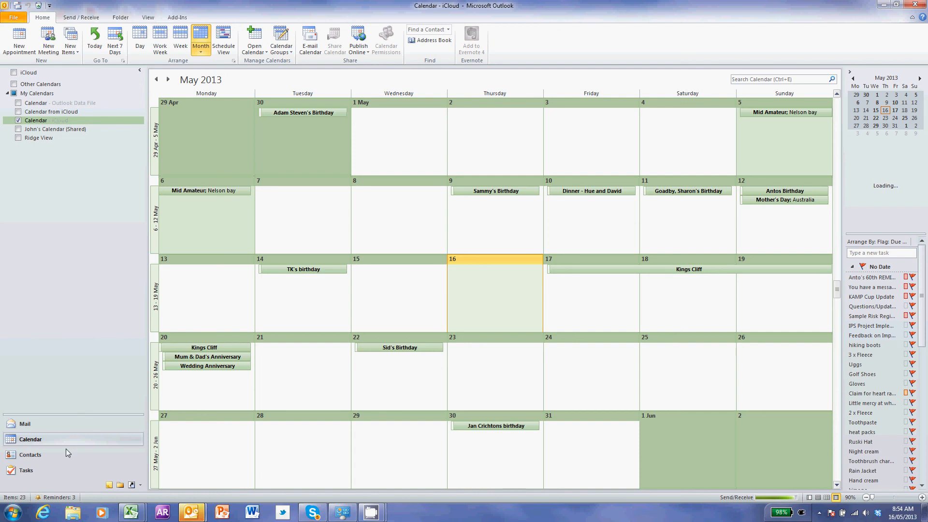
pyautogui.click(22, 455)
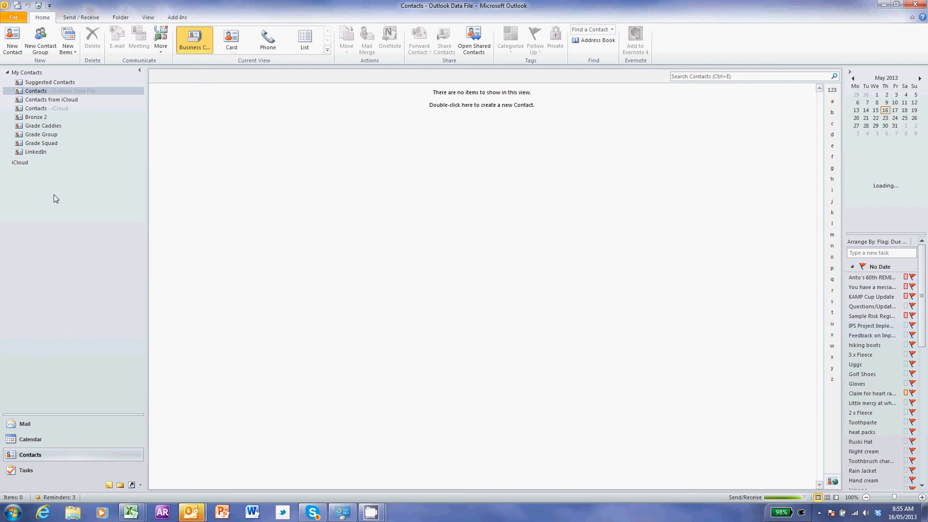
# Open Contacts - iCloud, scroll through the 744 business cards, then switch to Tasks.
pyautogui.click(28, 110)
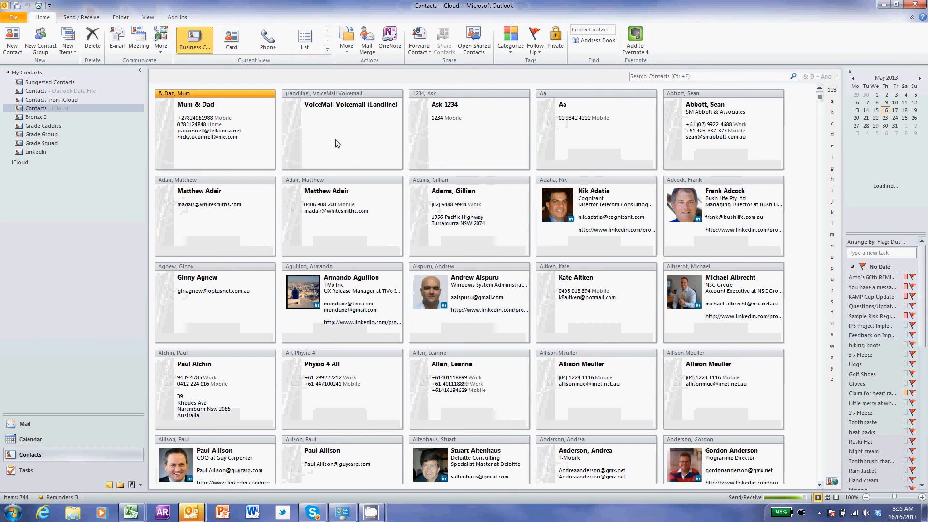
pyautogui.scroll(-20, 410, 242)
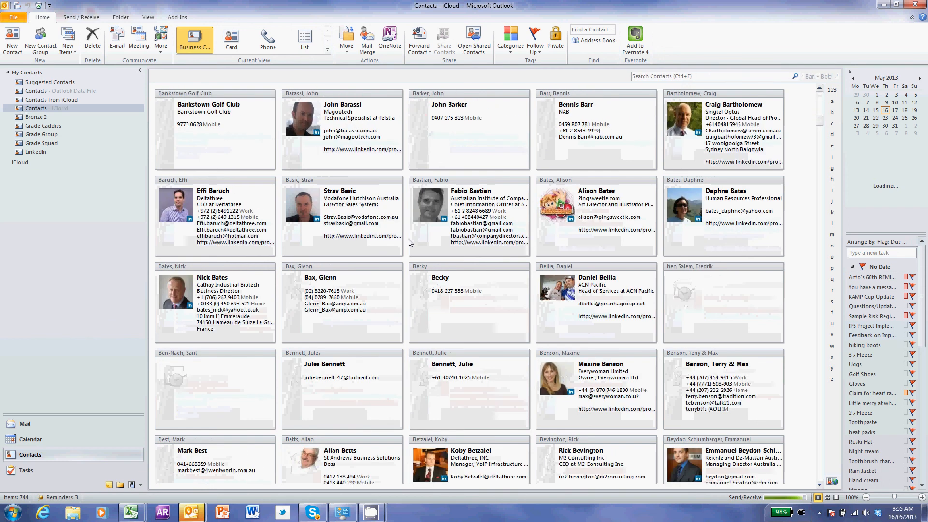
pyautogui.scroll(-20, 410, 242)
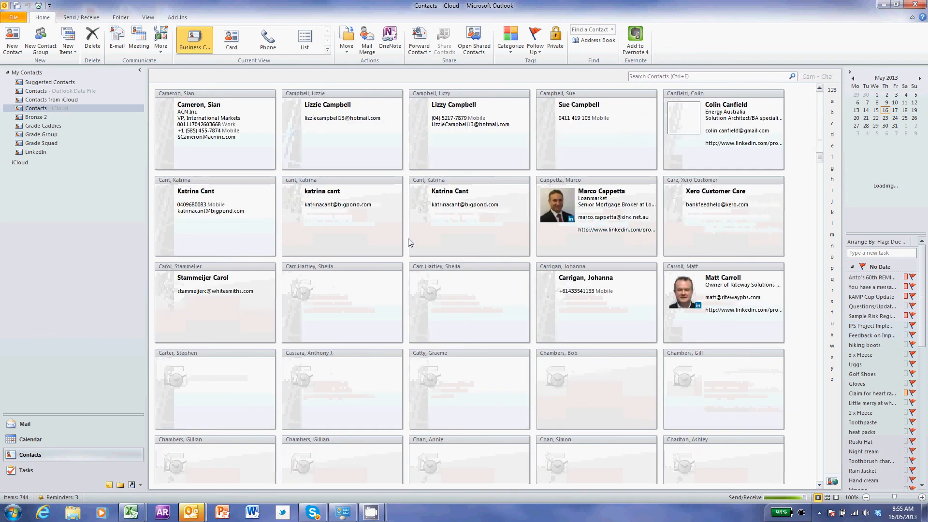
pyautogui.scroll(-20, 410, 242)
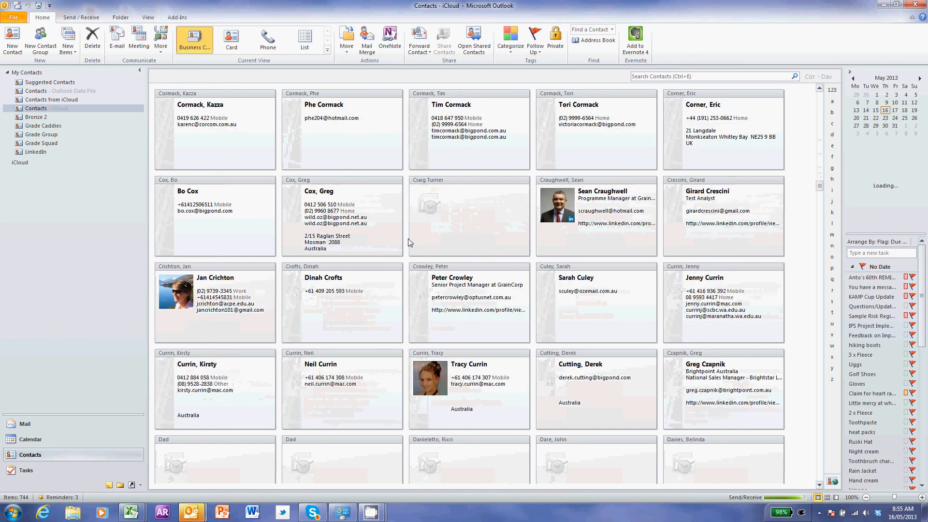
pyautogui.scroll(-20, 410, 242)
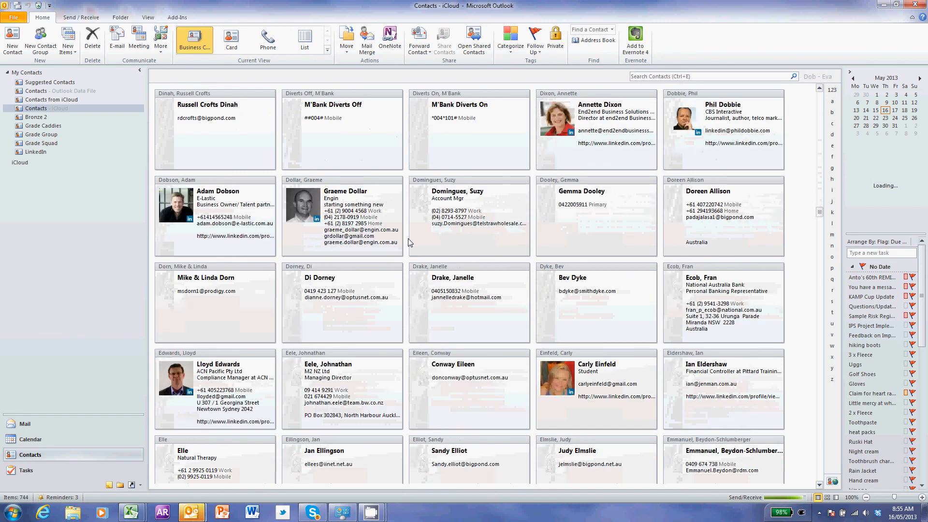
pyautogui.scroll(-20, 410, 242)
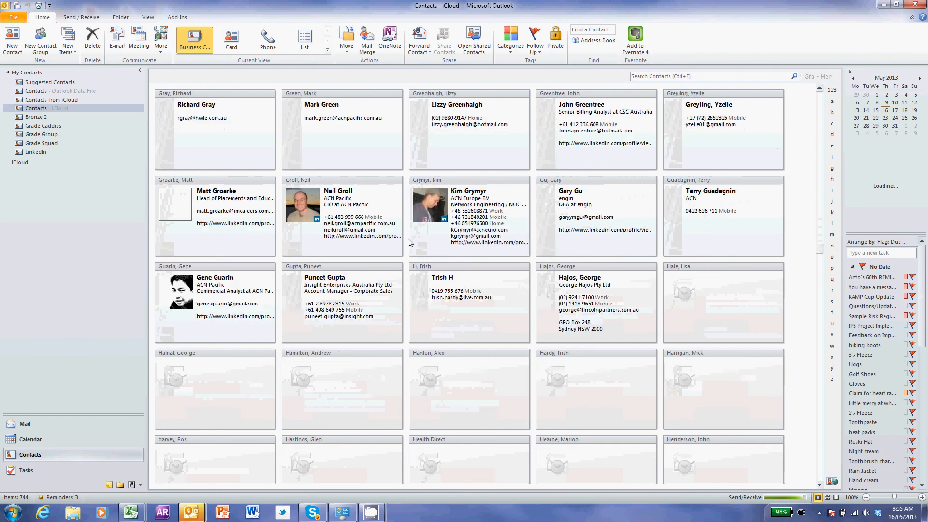
pyautogui.scroll(-5, 409, 242)
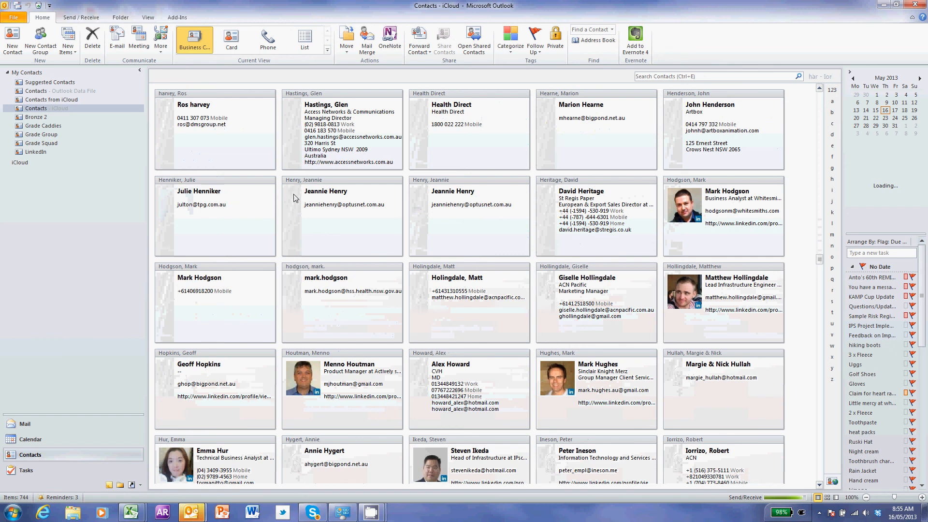
pyautogui.click(39, 470)
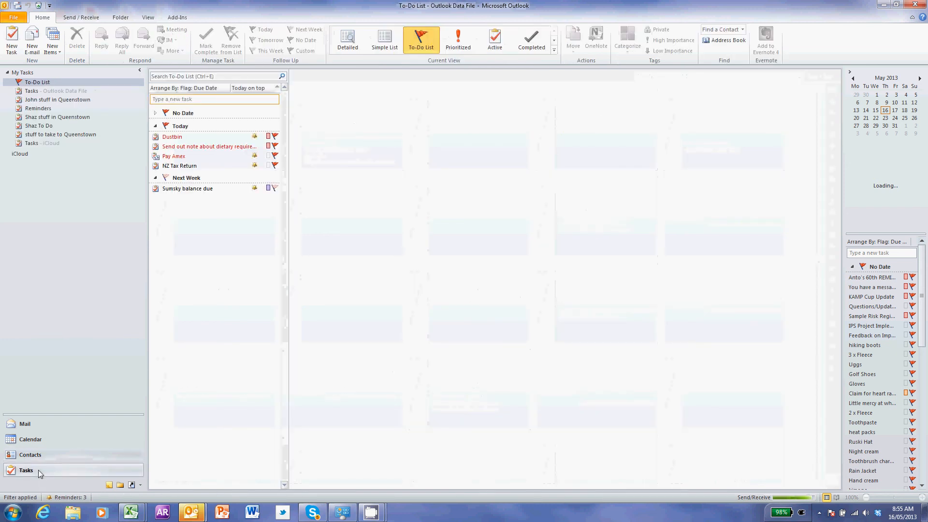
# Review the 14 tasks in Tasks - iCloud, then return via Mail to the 16 May 2013 calendar.
pyautogui.click(30, 143)
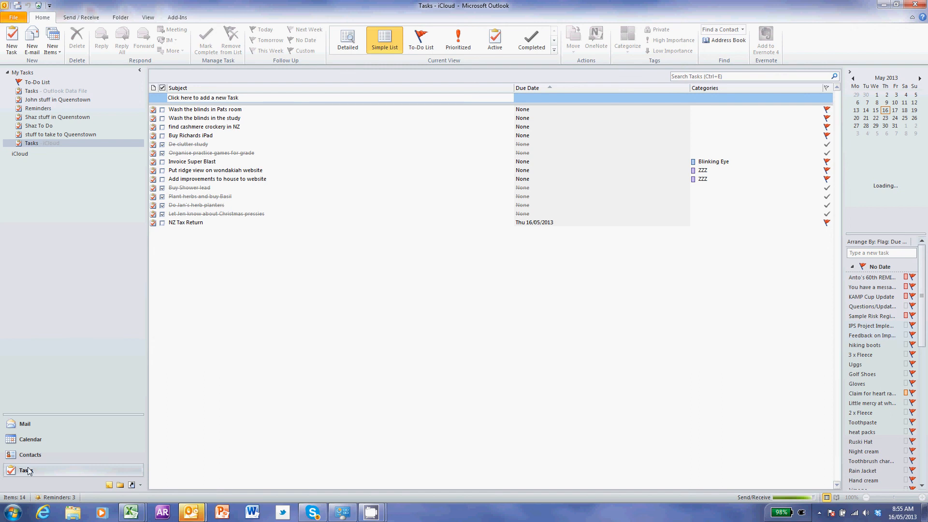
pyautogui.click(25, 424)
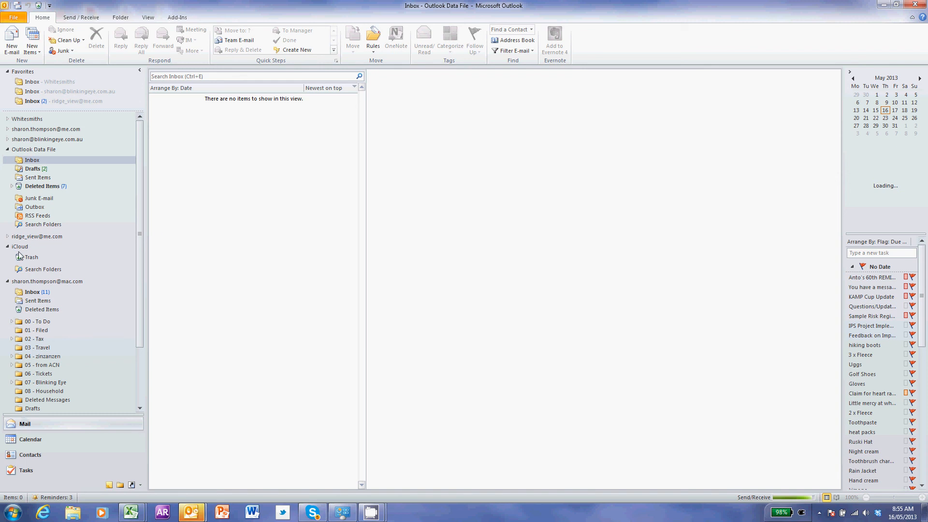
pyautogui.click(41, 442)
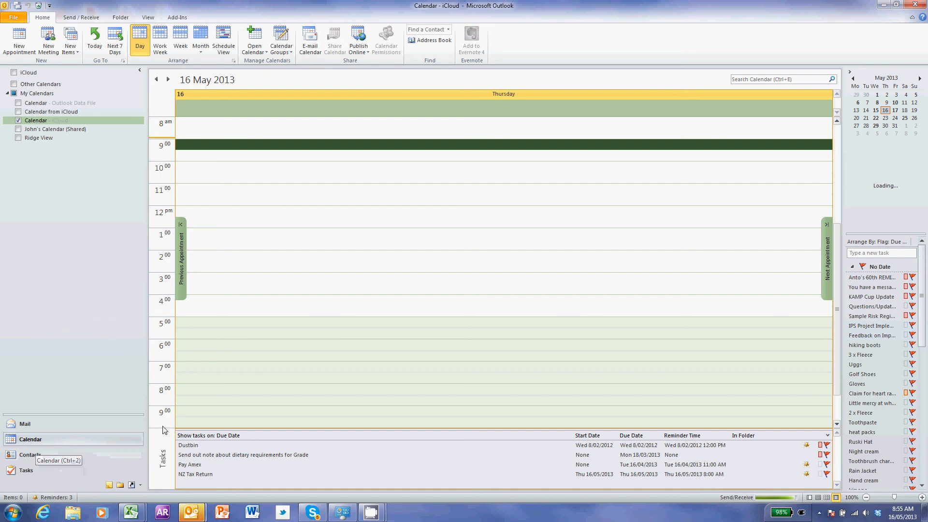